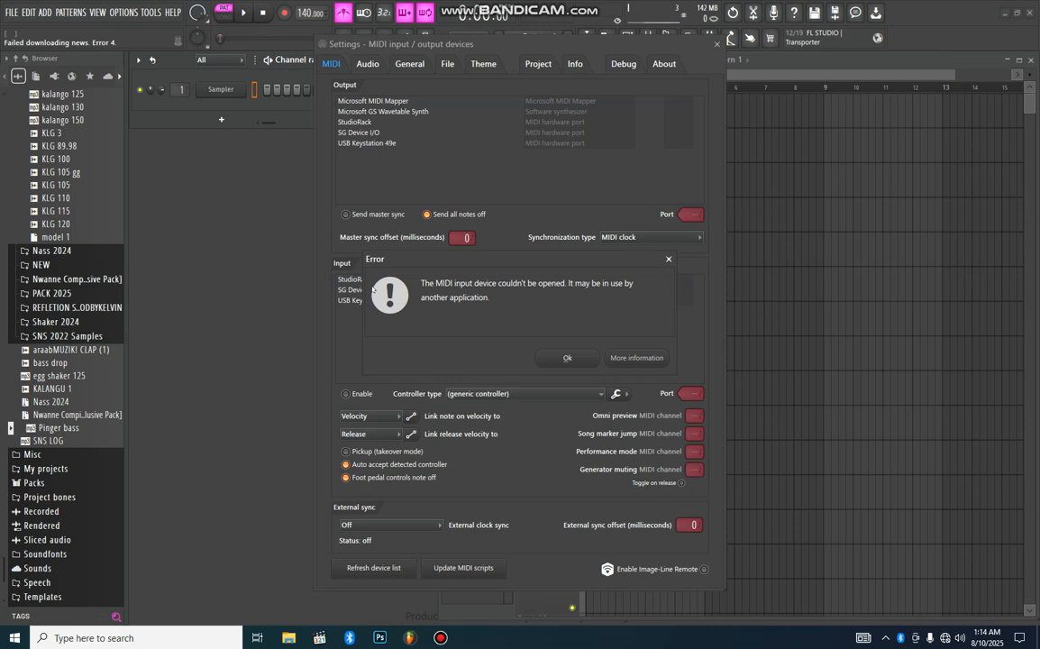
Dismiss the MIDI input error, close the settings, and replace the Sampler channel with Kontakt
click(581, 365)
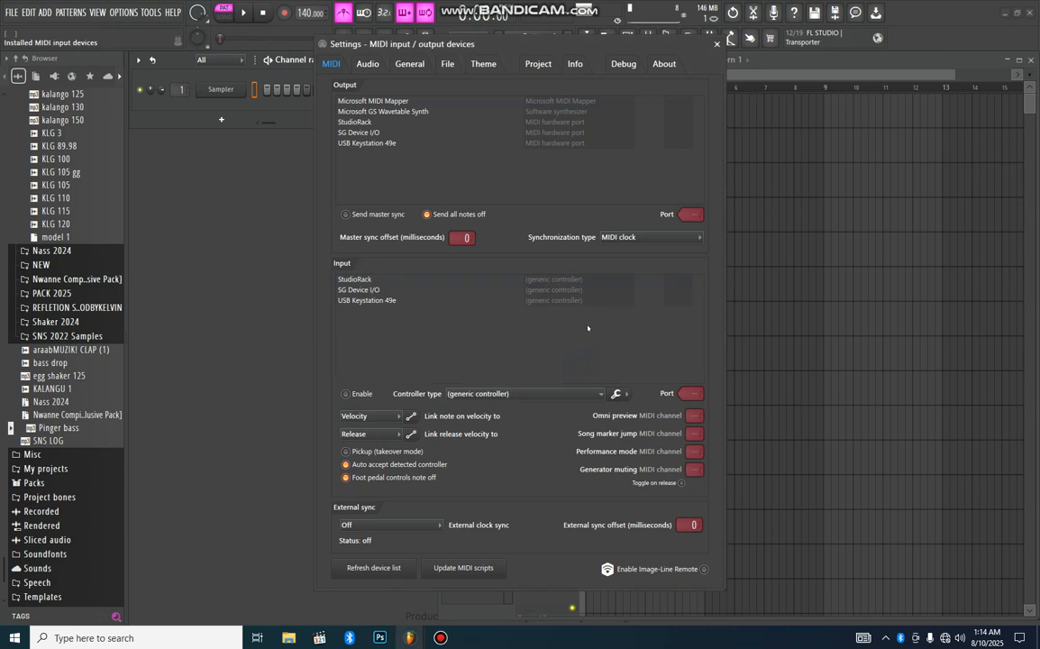
key(Escape)
right_click(245, 88)
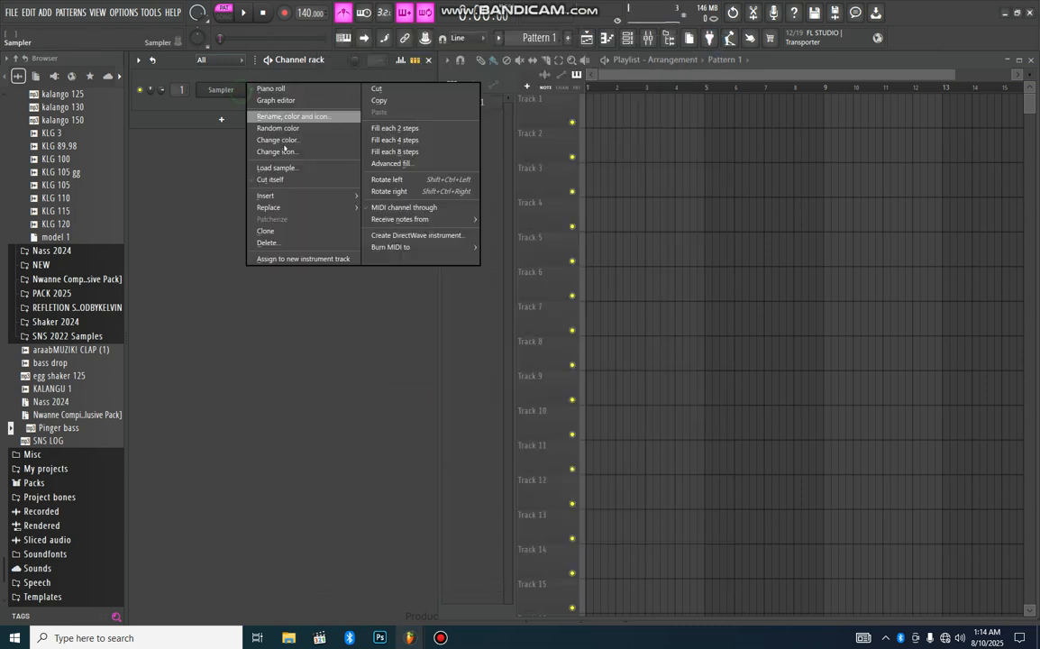
mouse_move(307, 207)
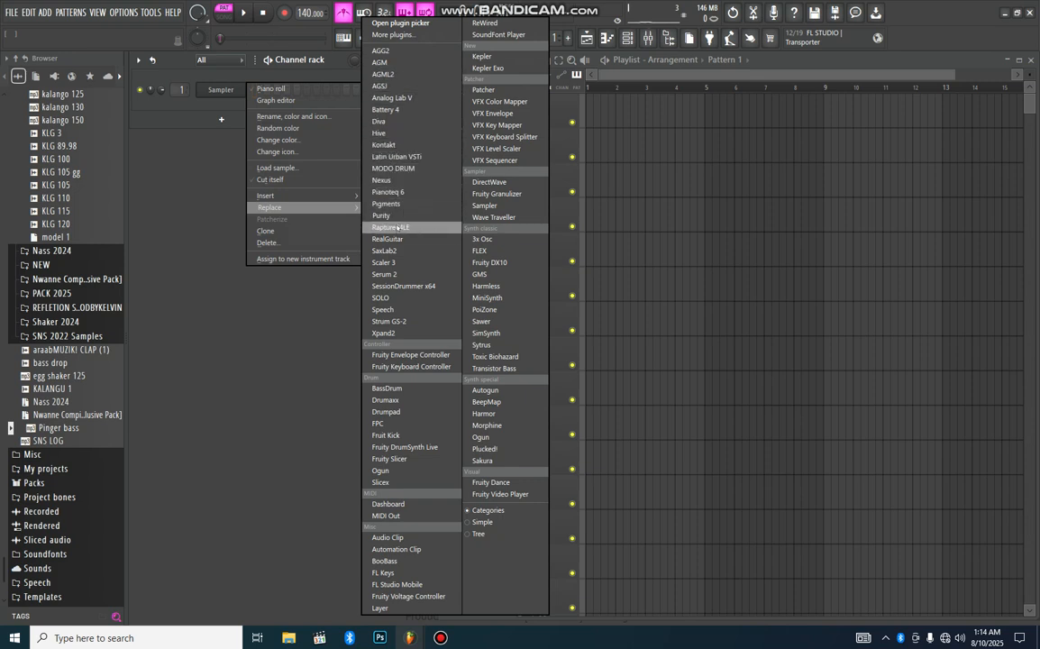
click(385, 145)
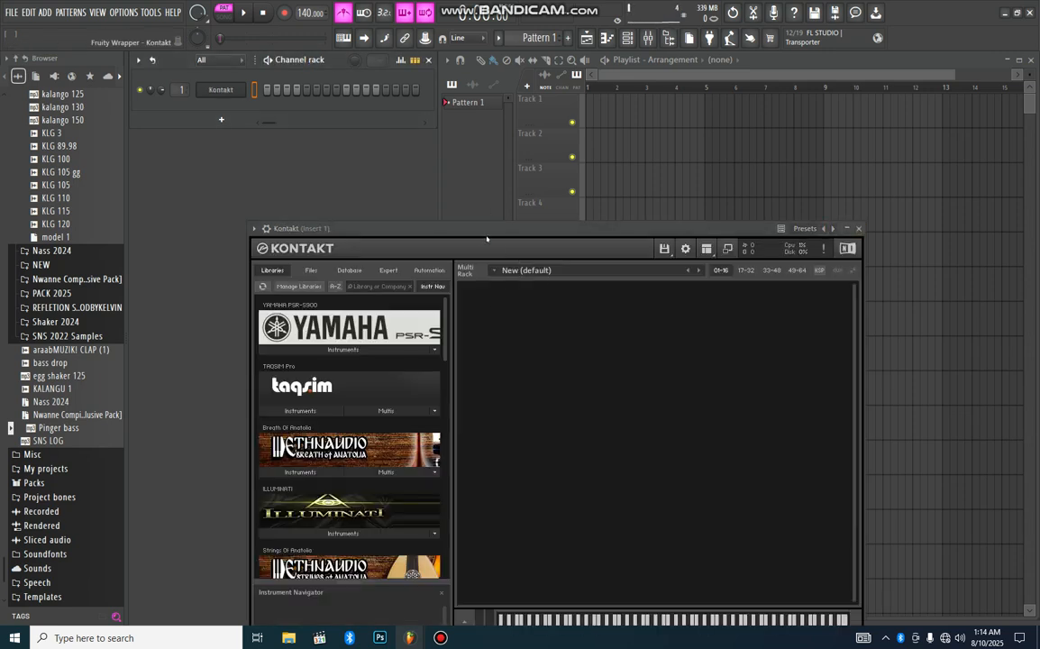
Load Ilya Efimov LP Electric Guitar.nki from the LP Electric Guitar library into Kontakt's empty rack
drag(420, 261, 420, 407)
scroll(304, 378, down, 2)
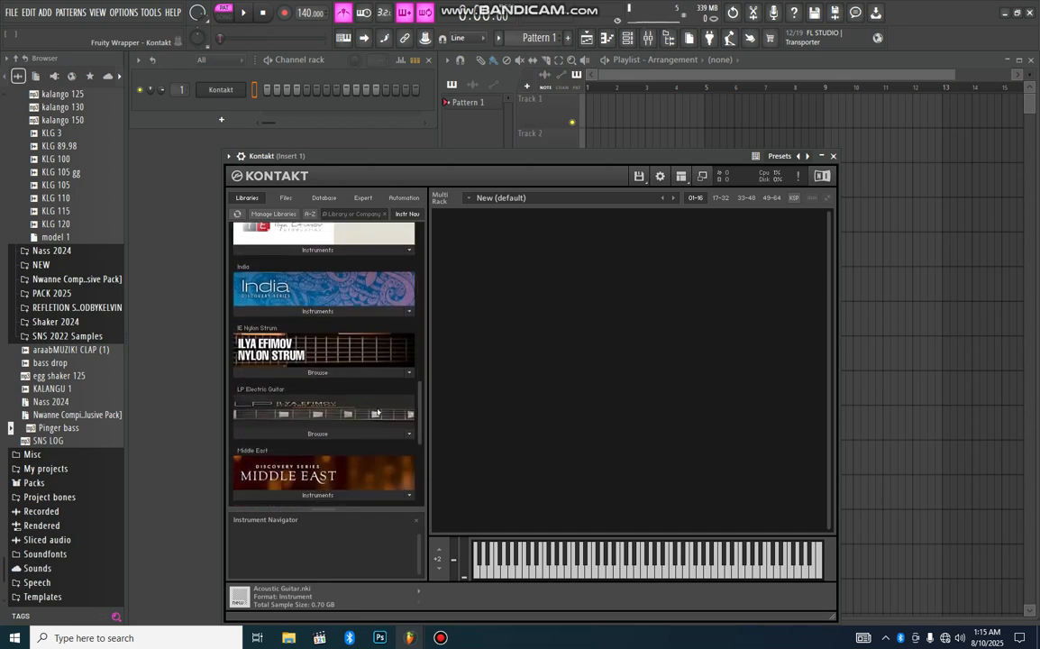
click(307, 372)
click(314, 451)
drag(313, 451, 509, 369)
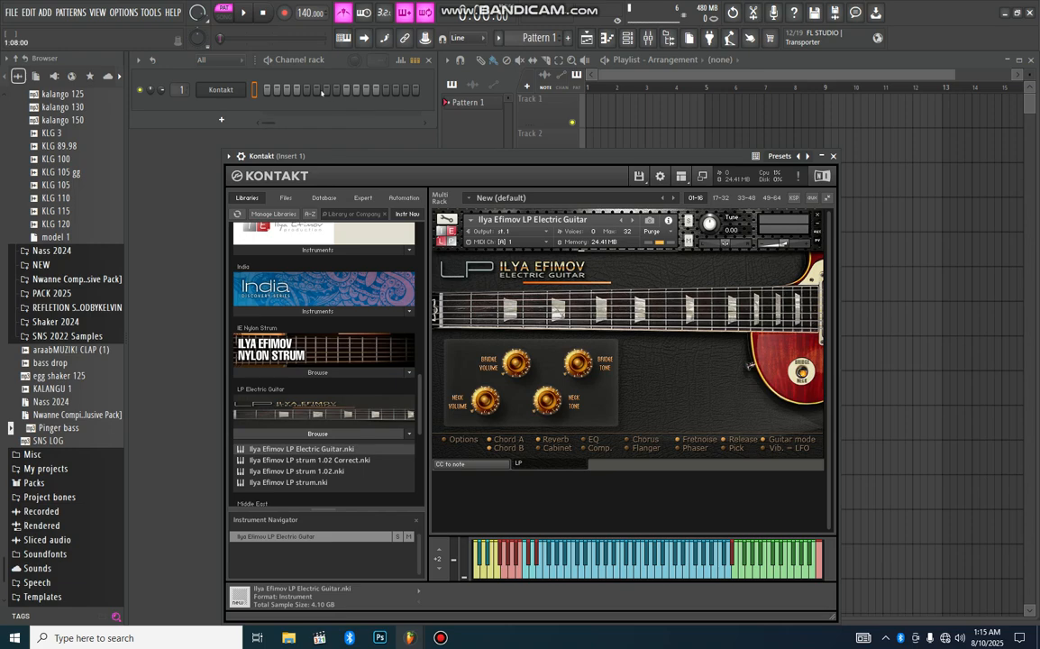
Close the other open FL Studio instance containing Purity without saving its changes
mouse_move(409, 637)
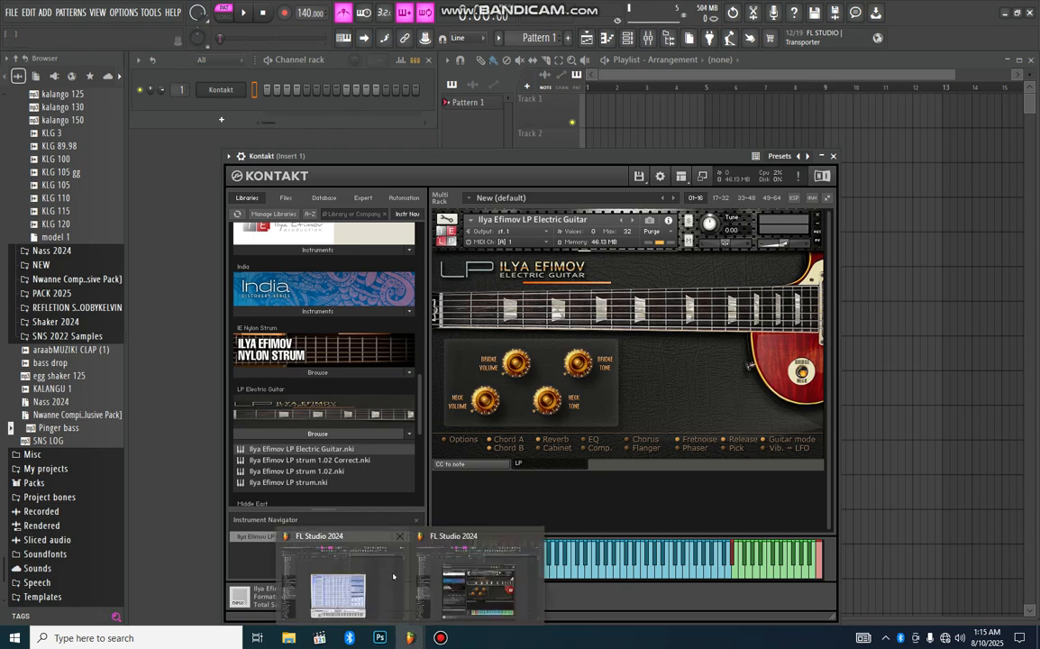
mouse_move(402, 541)
mouse_move(471, 573)
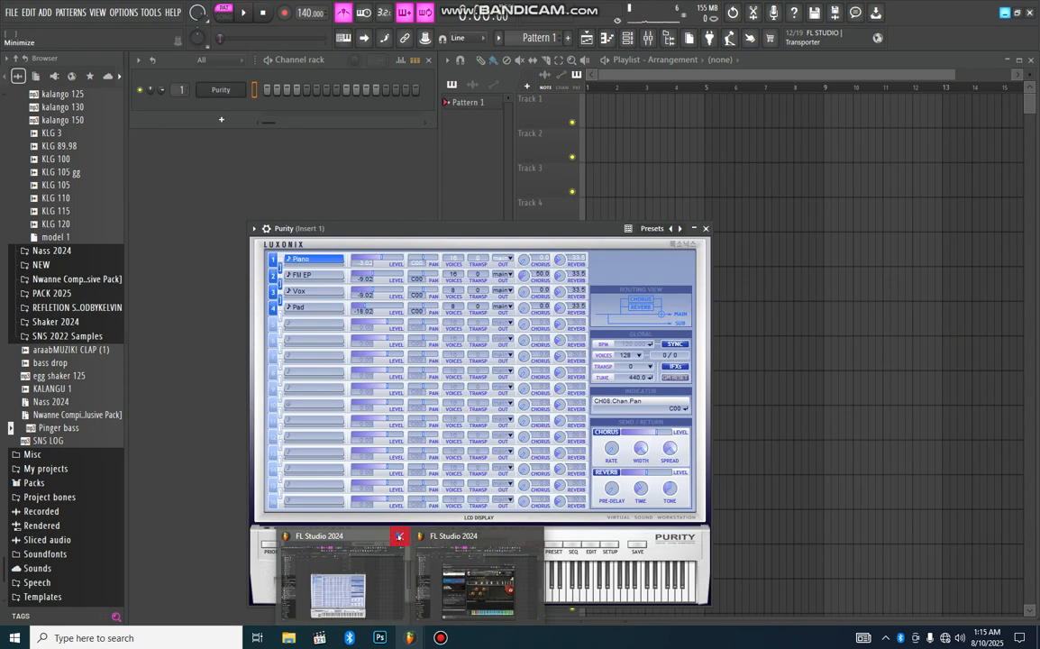
click(397, 537)
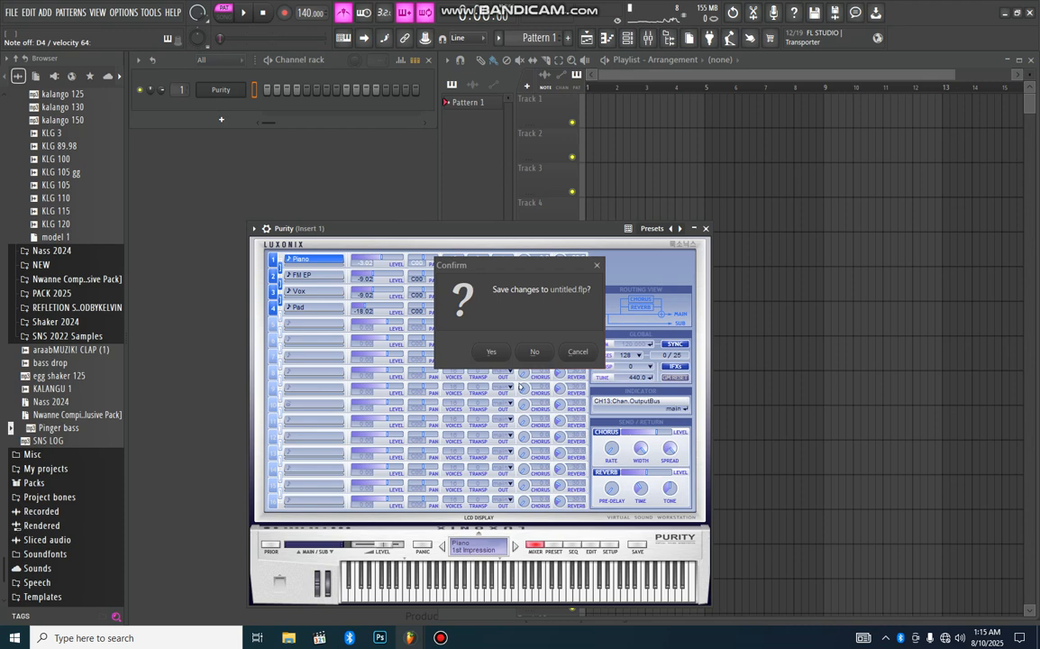
click(534, 352)
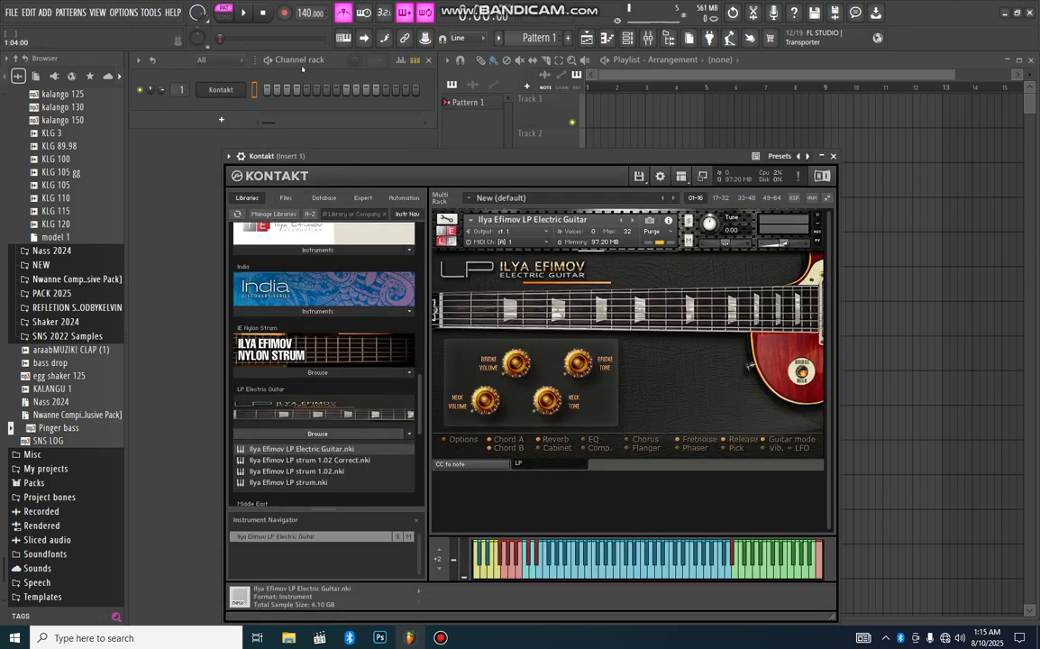
Enable the USB Keystation 49e as a MIDI input device and close the settings
click(123, 11)
click(137, 36)
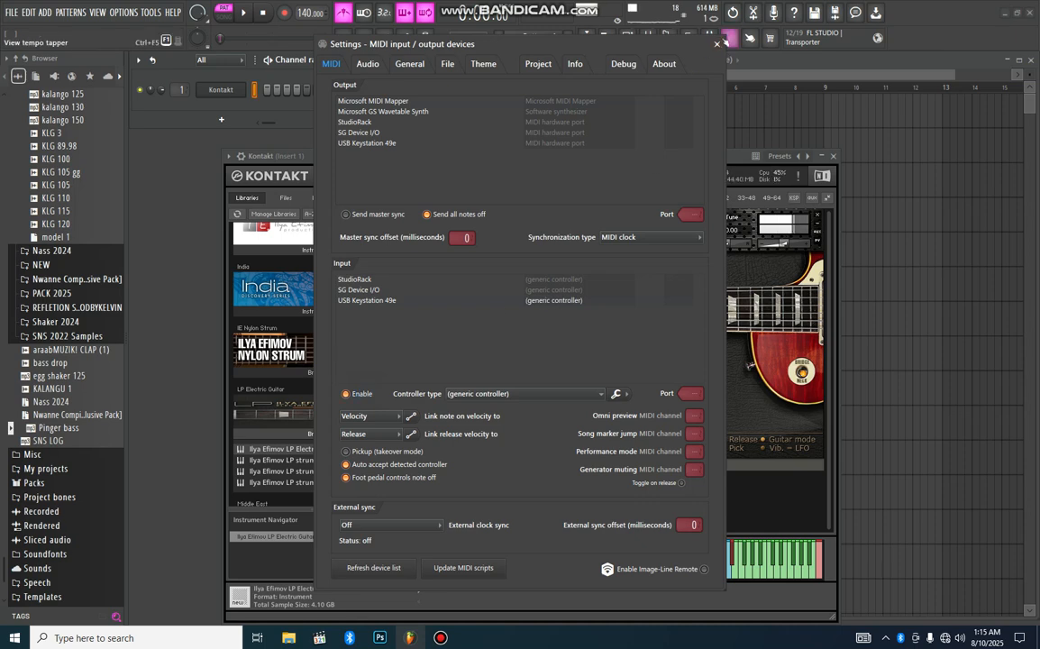
click(716, 43)
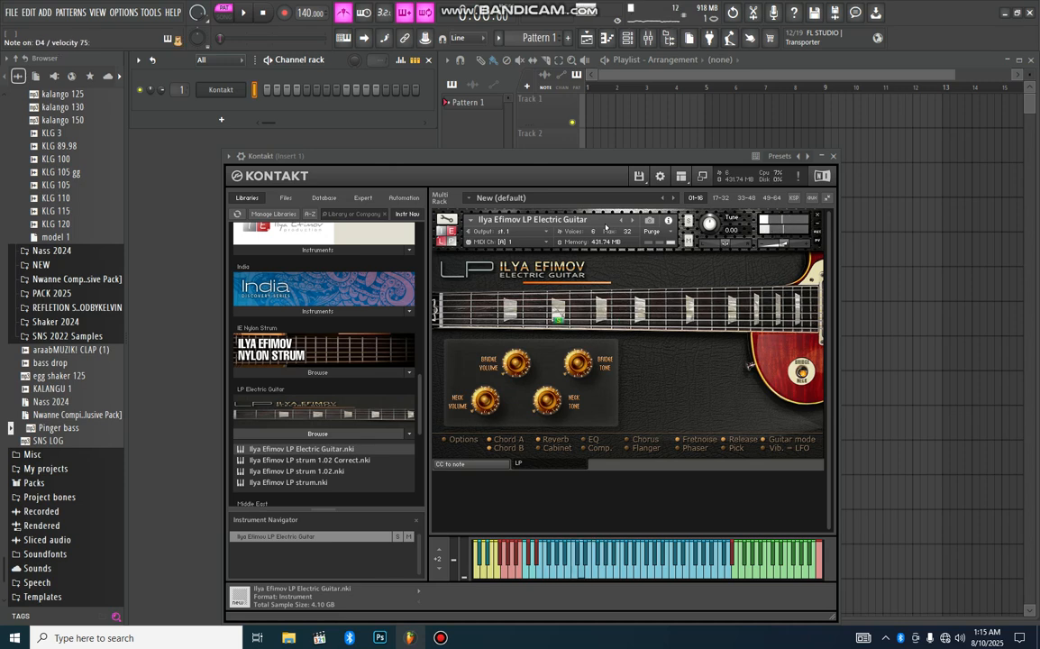
Set the project tempo to 92 BPM and place a four-bar Pattern 1 clip at the start of Track 1
click(833, 156)
drag(309, 13, 309, 53)
key(space)
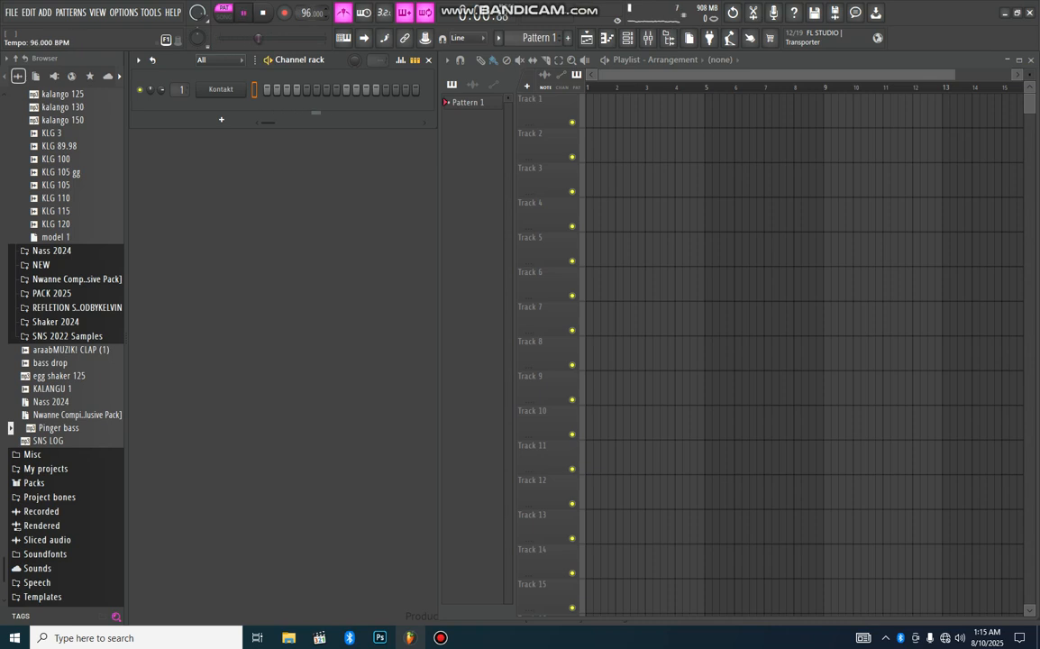
click(615, 116)
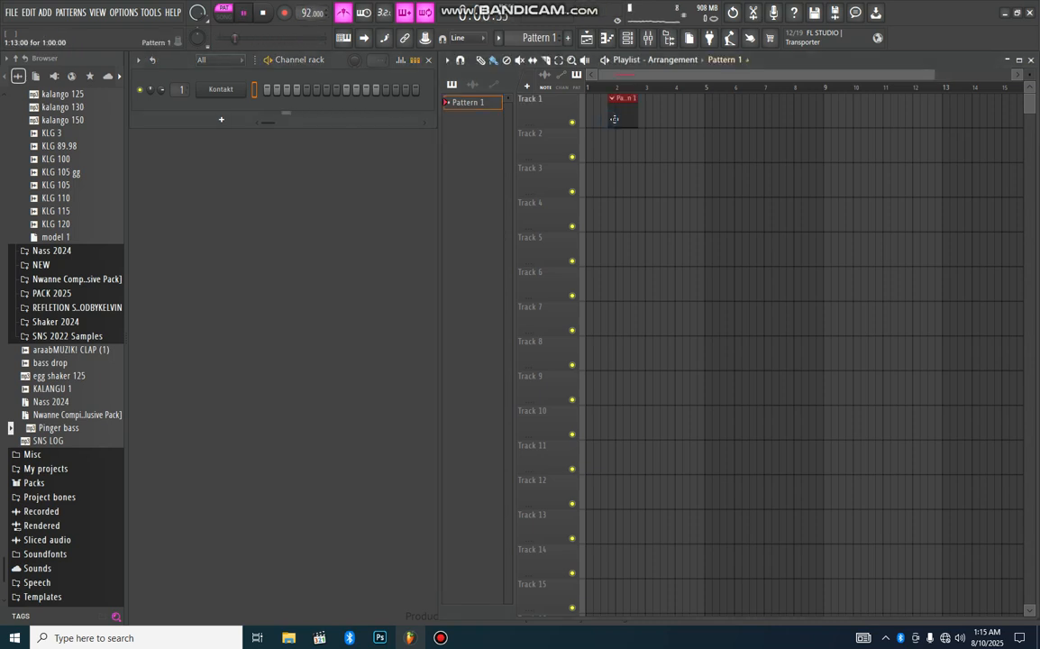
drag(615, 116, 705, 116)
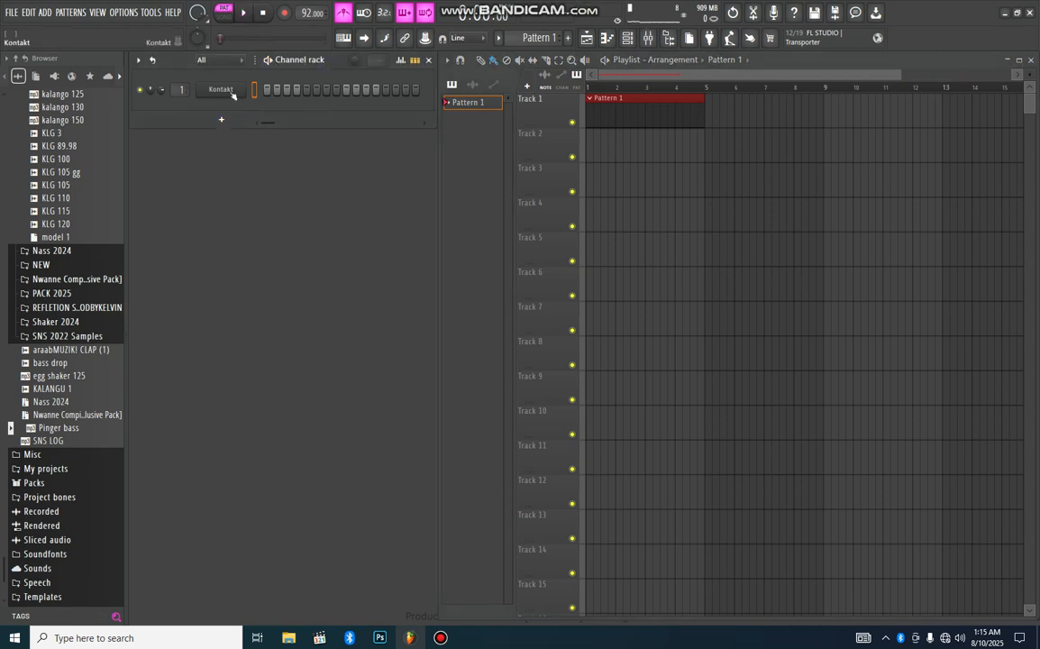
Clone the Kontakt channel in the channel rack
right_click(221, 91)
mouse_move(279, 197)
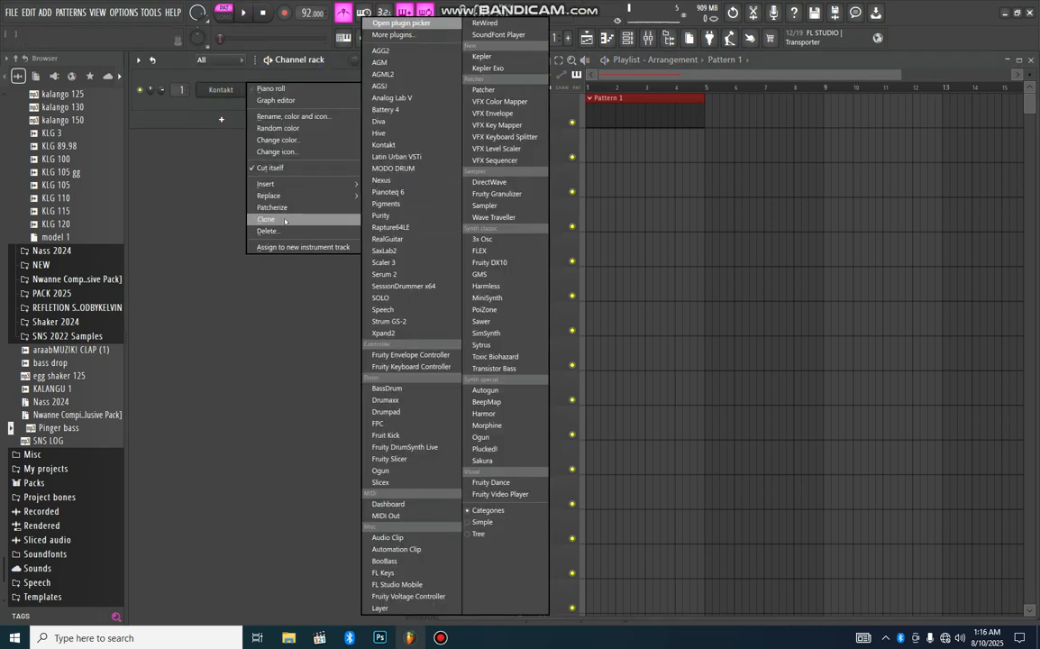
click(285, 220)
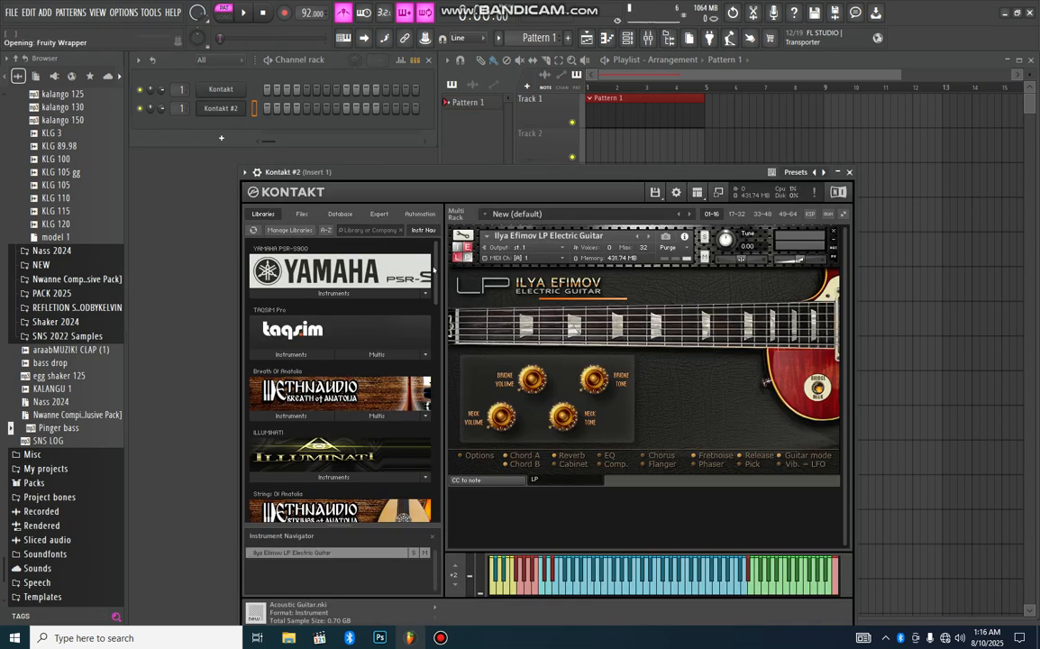
Replace the guitar in the cloned Kontakt with Soft Nylon Guitar.nki and raise its volume to about 8.4
drag(438, 283, 438, 491)
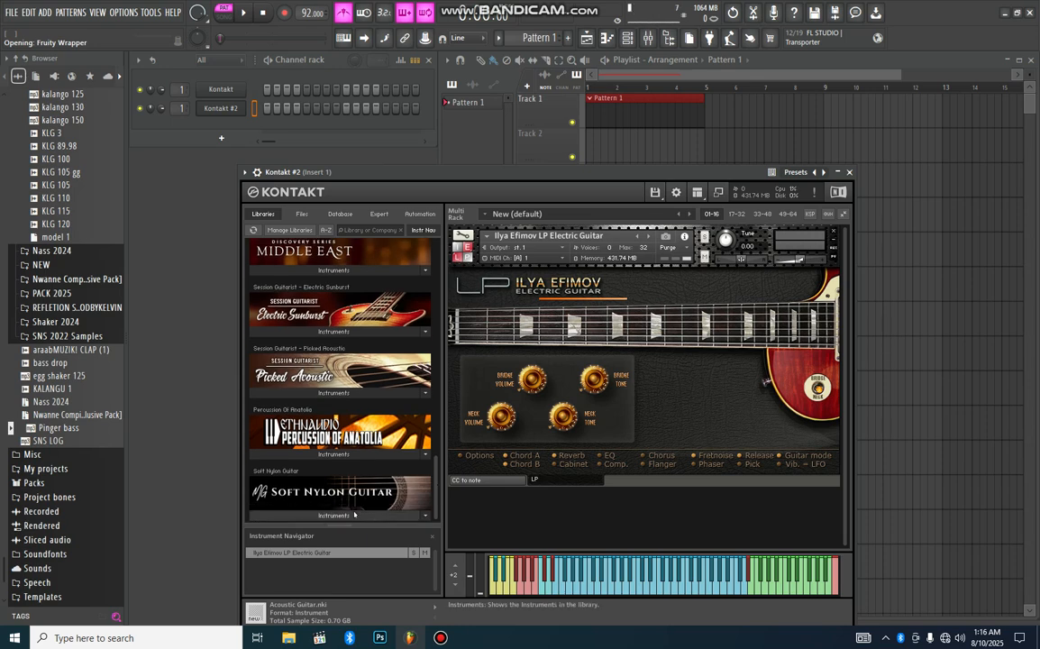
click(315, 477)
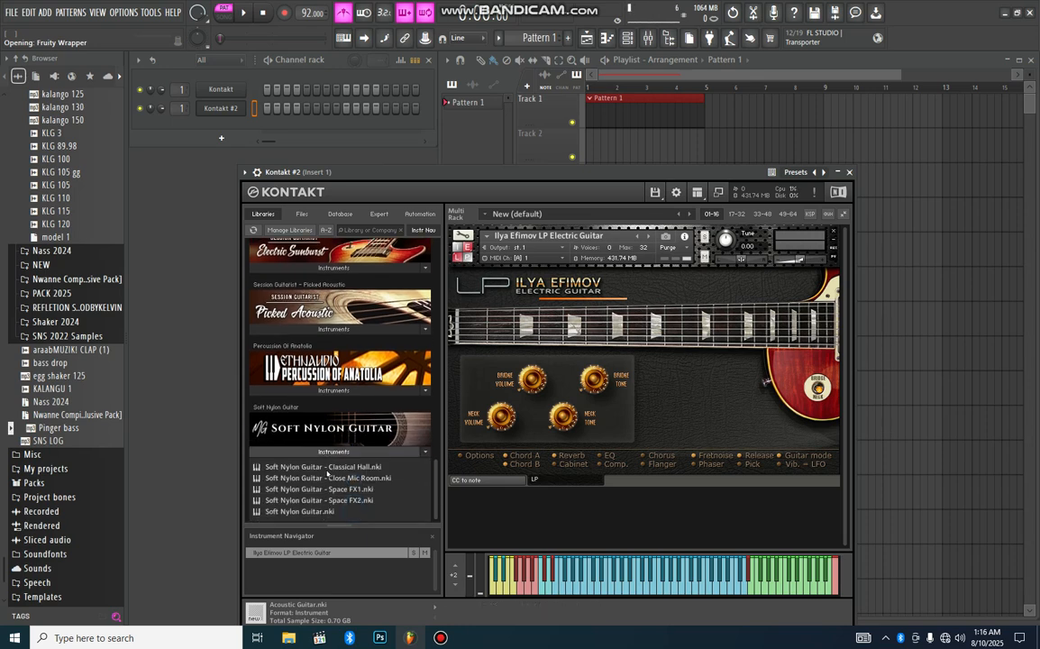
click(302, 511)
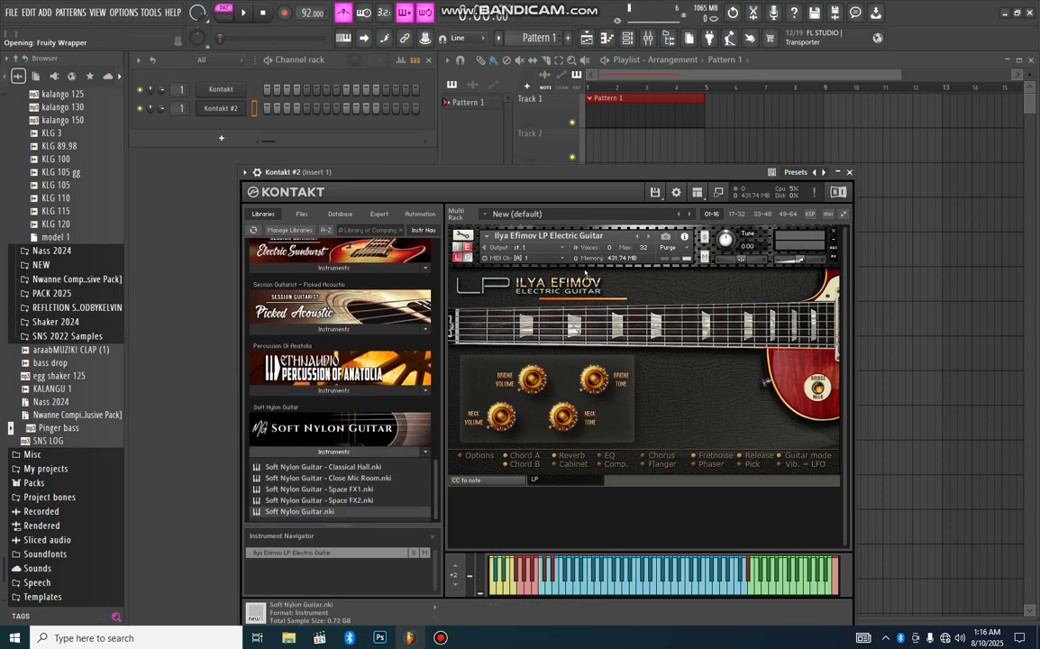
drag(636, 275, 736, 259)
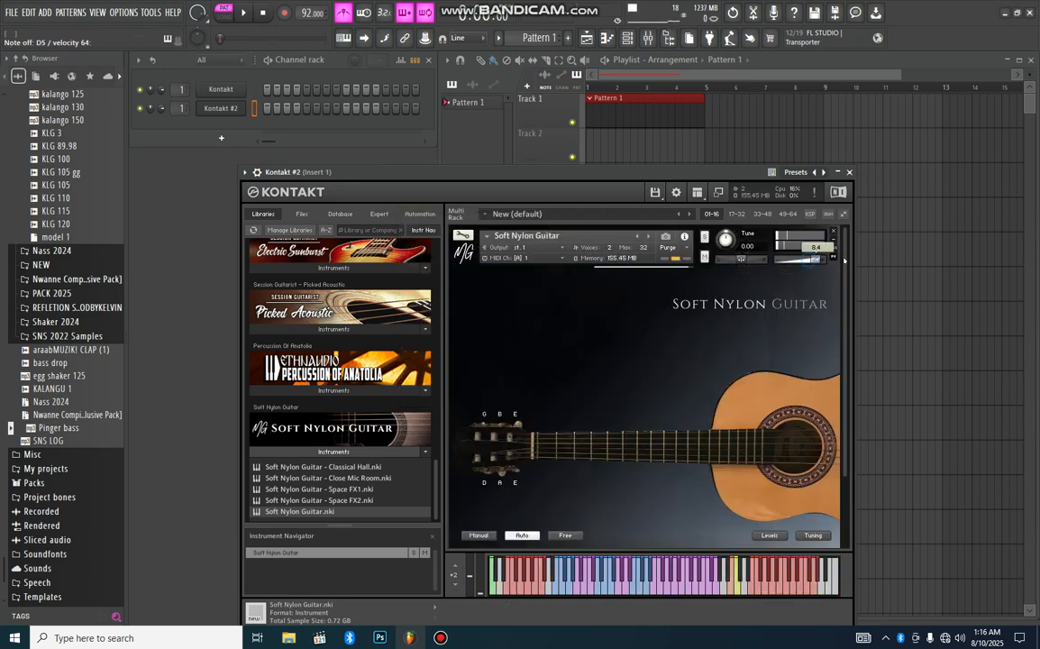
click(849, 172)
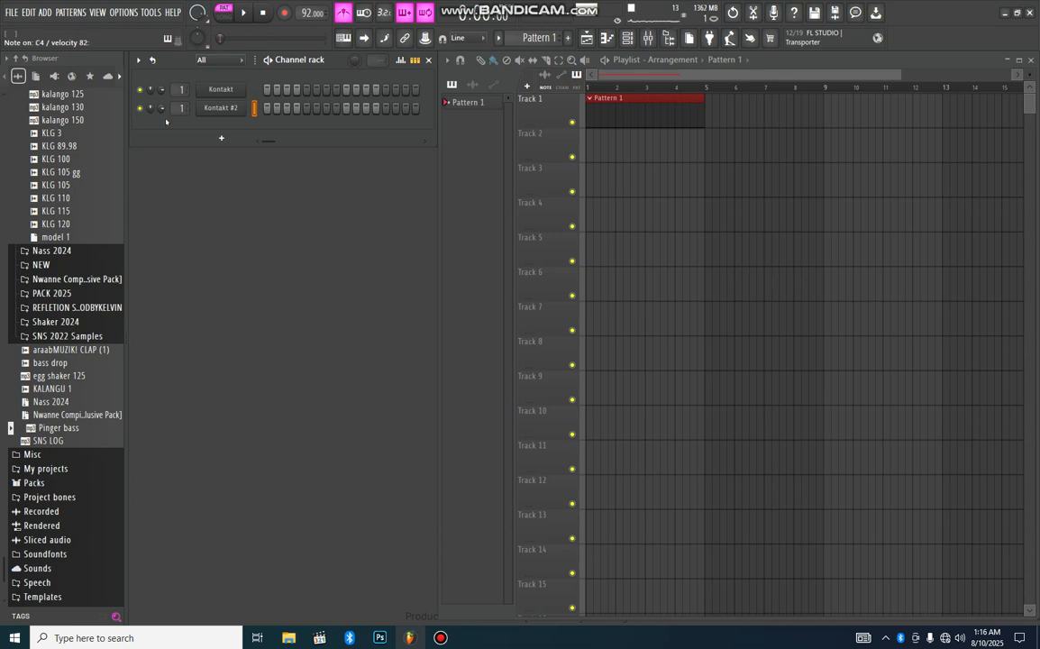
key(space)
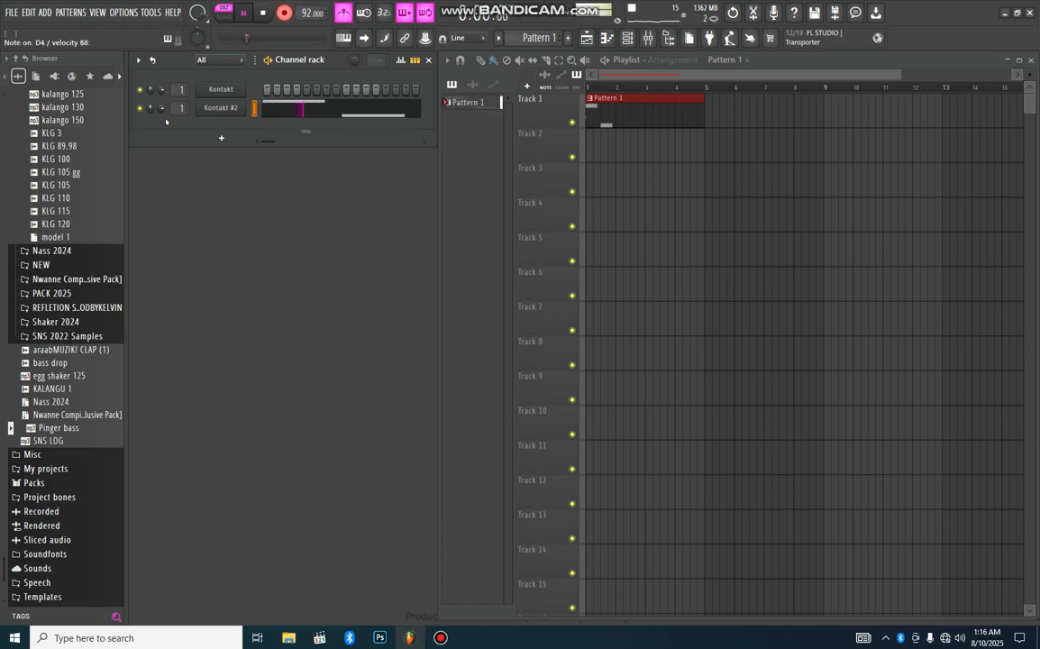
key(space)
click(281, 107)
key(Delete)
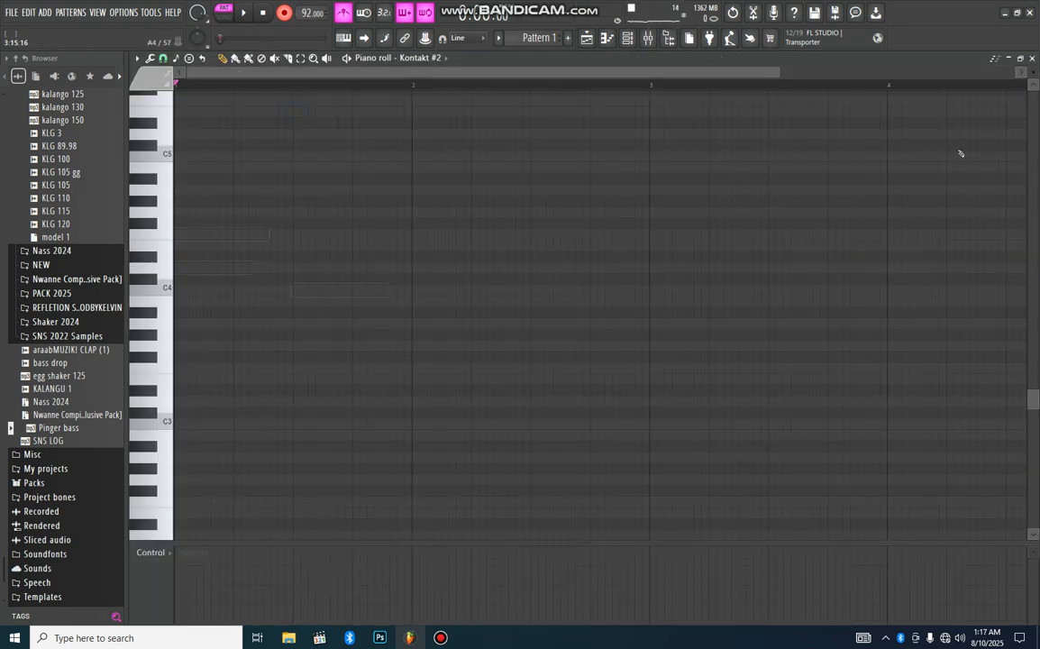
click(1032, 59)
Record the bass notes F4, C4 and D4 on Kontakt #2 in song mode, and shorten the Pattern 1 clip to two bars
click(620, 93)
click(310, 60)
key(space)
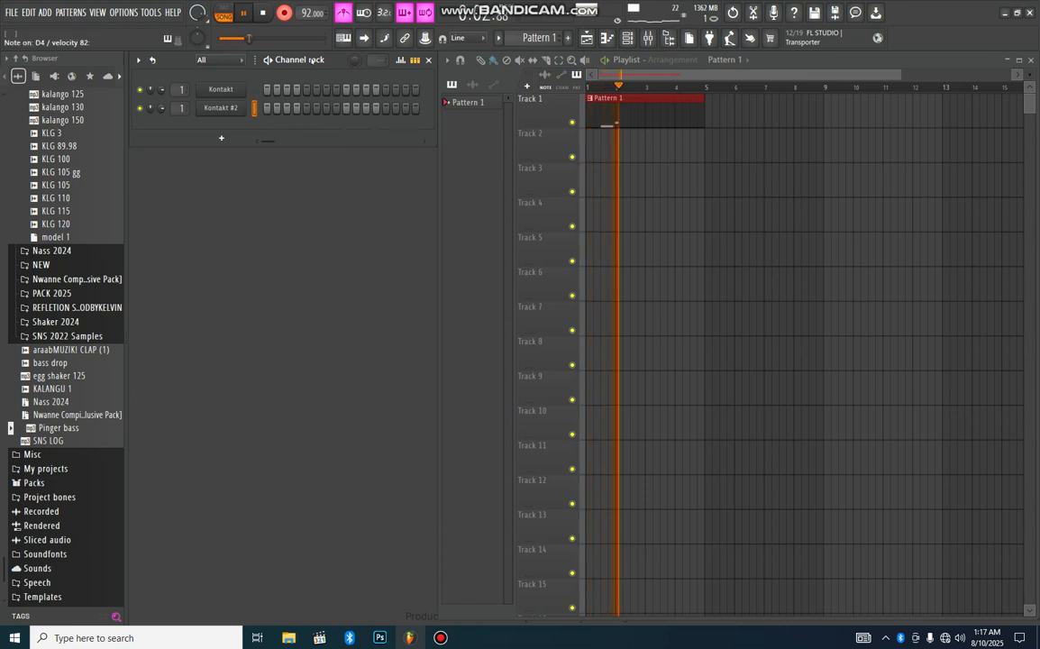
key(space)
drag(704, 116, 646, 114)
In the Kontakt #2 piano roll, extend the F4 note from the start of bar 1 and quantize the notes with the SNS 36 template
click(331, 106)
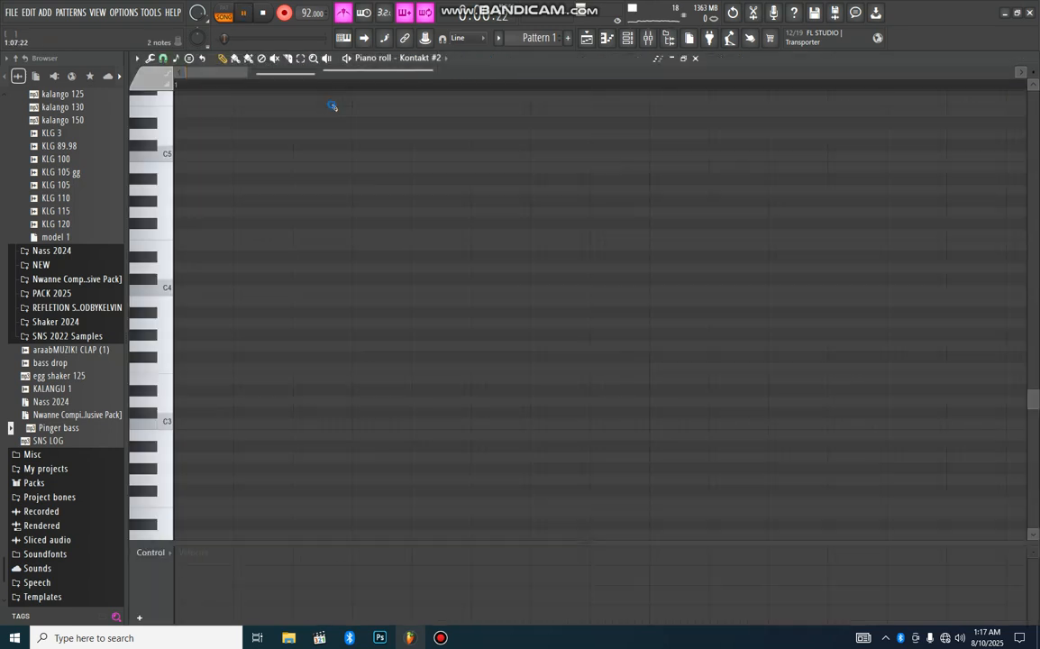
key(space)
key(space)
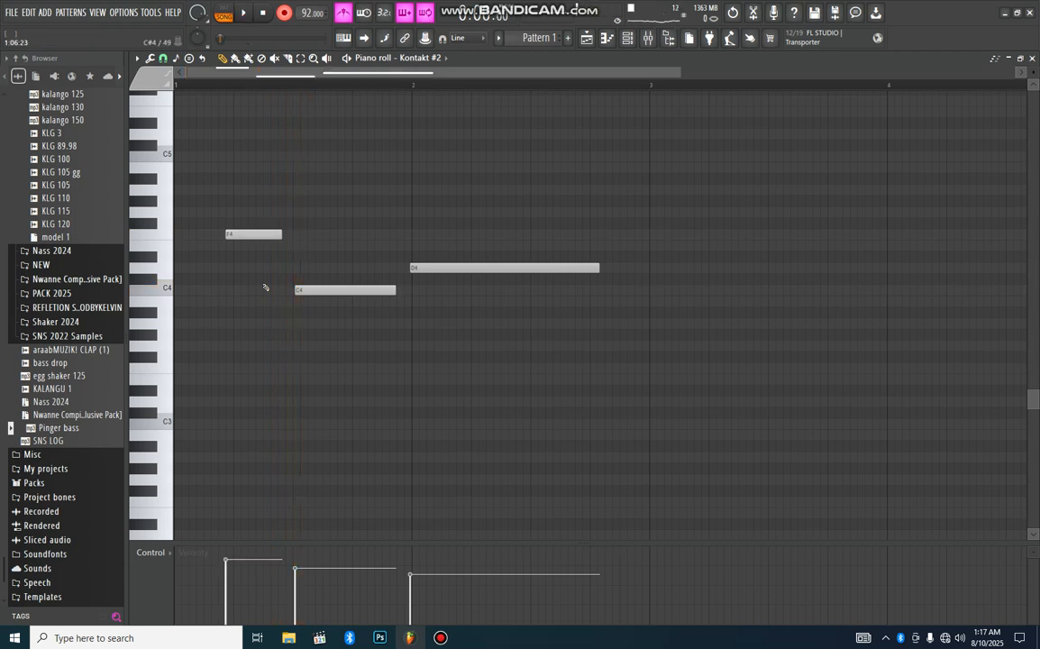
key(space)
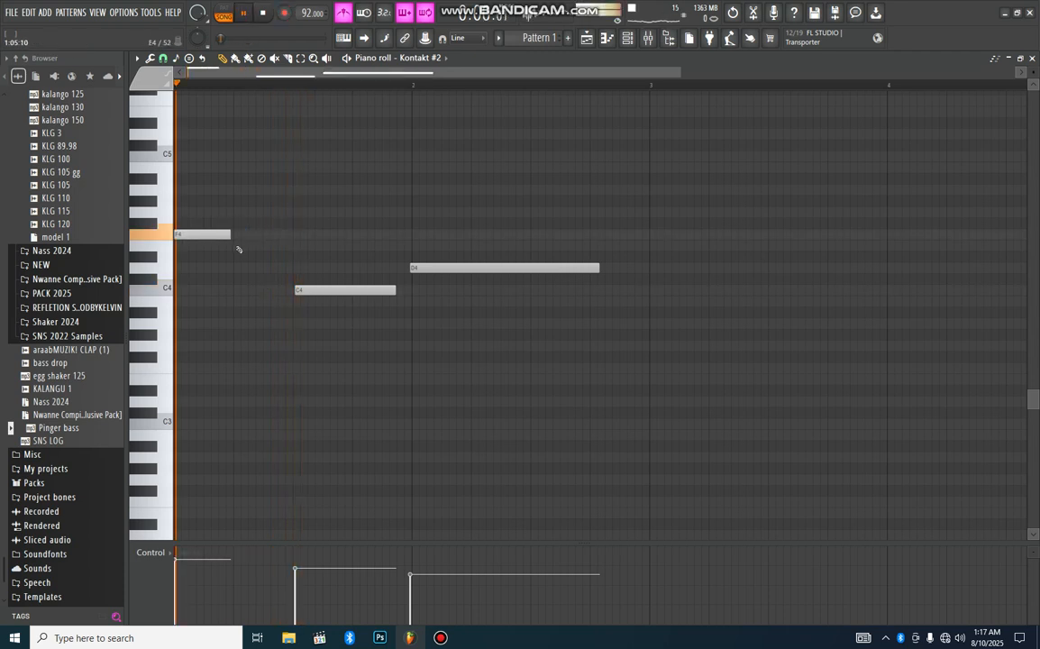
key(alt+q)
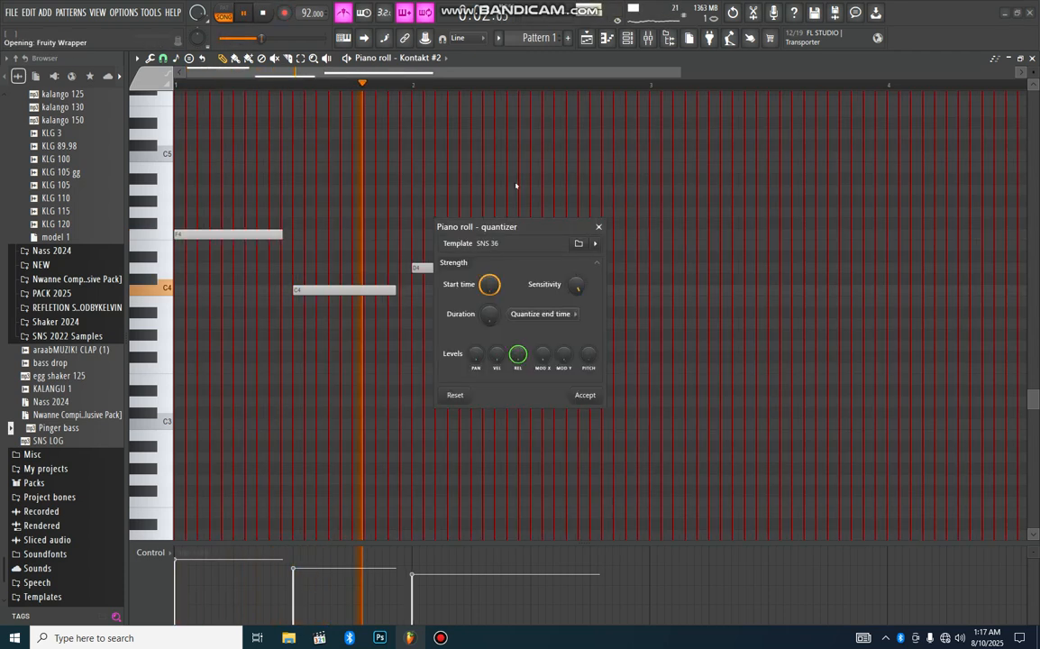
key(Return)
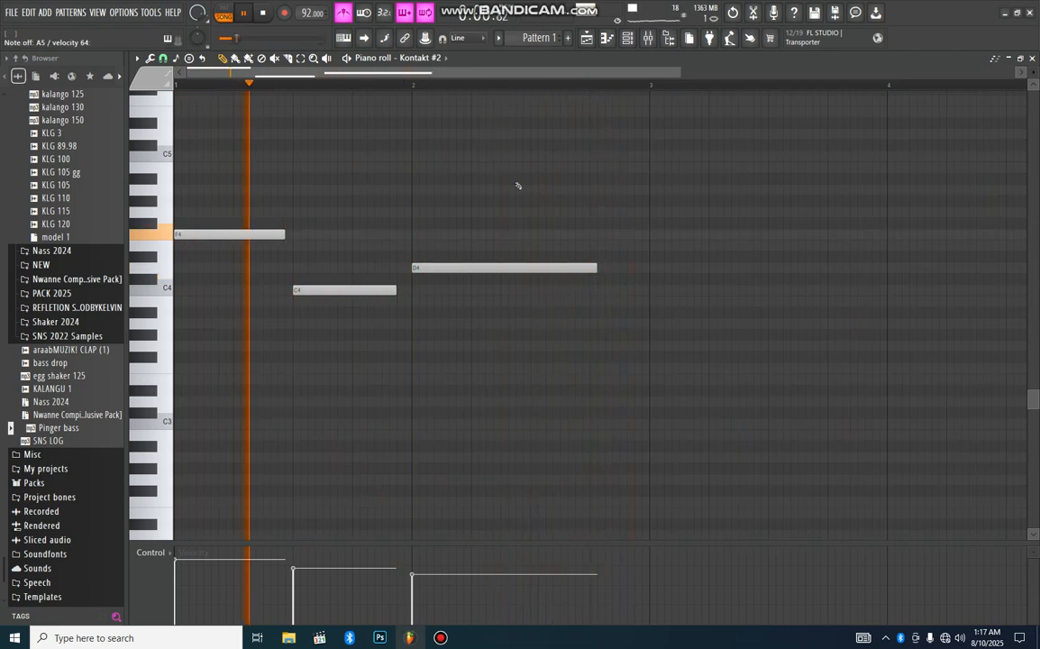
Record short F5-A5-C6, C5-E5-G5 and D5-F5-A5 chords over the looping bass notes
key(r)
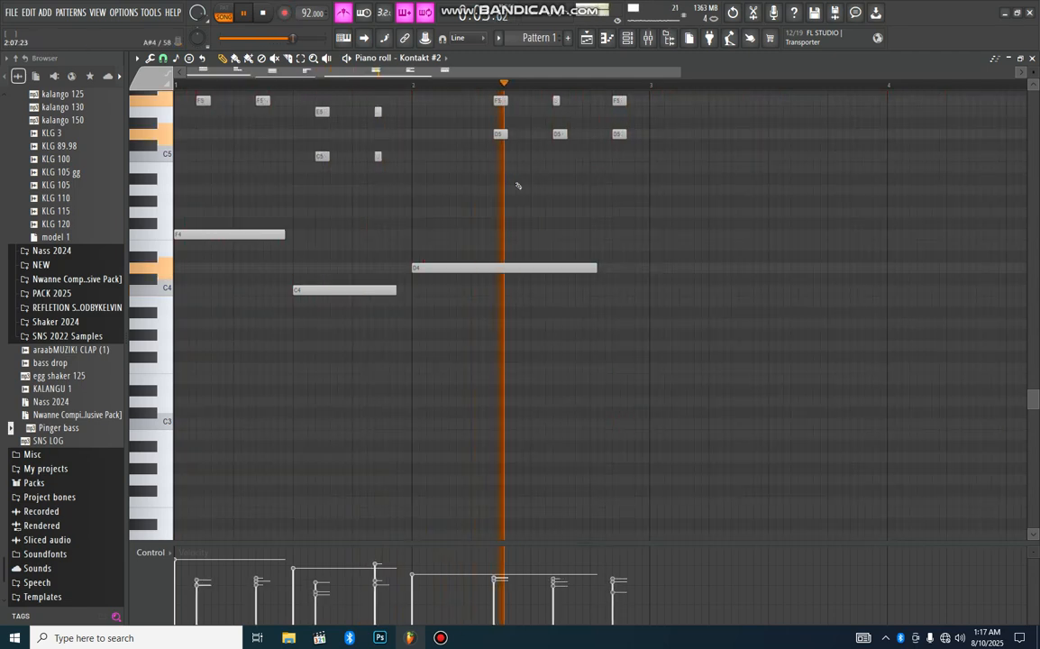
scroll(518, 184, up, 3)
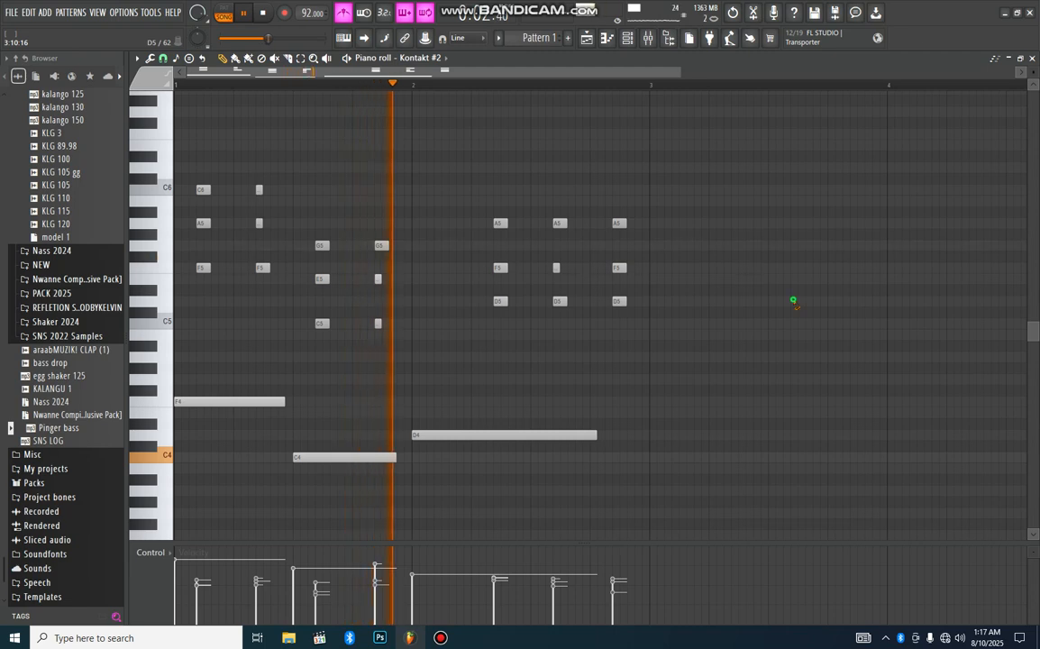
Duplicate bar 2's first D5-F5-A5 chord to an earlier position in the bar and quantize the notes
drag(520, 328, 487, 206)
drag(505, 301, 460, 301)
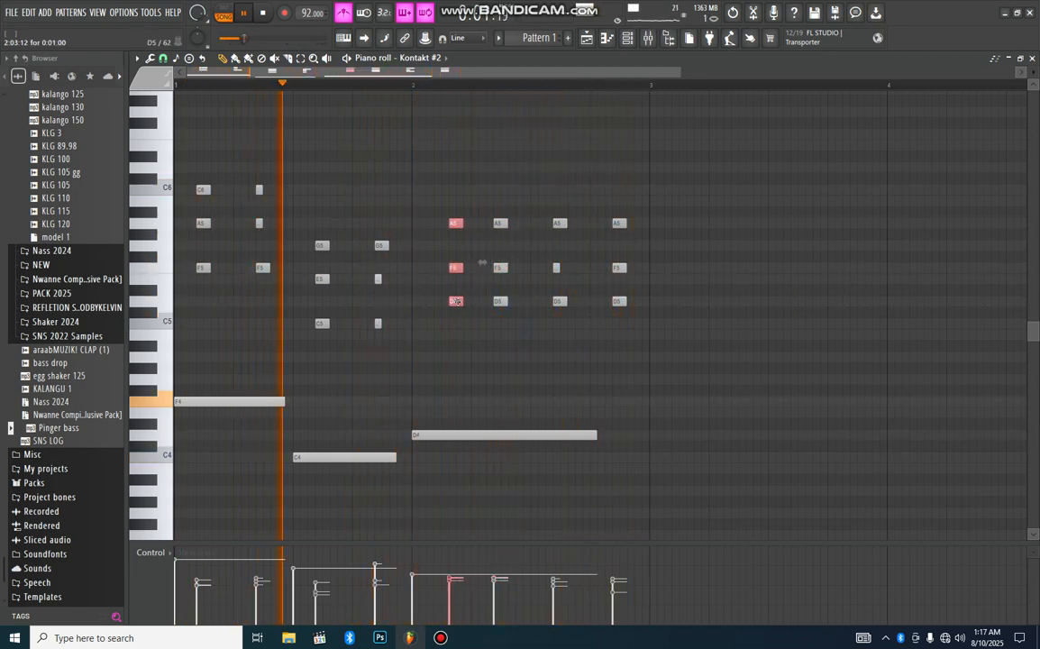
ctrl+click(681, 360)
key(alt+q)
key(Return)
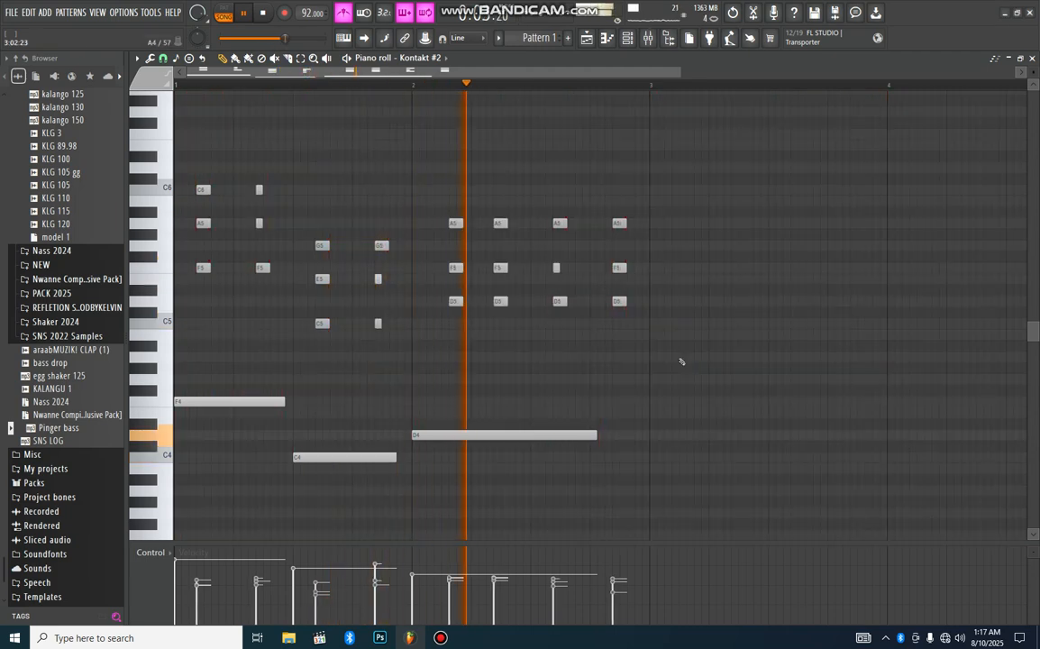
Move the duplicated D5-F5-A5 chord slightly earlier so bar 2's chords are evenly spaced
drag(487, 341, 436, 196)
drag(460, 299, 444, 299)
ctrl+click(463, 332)
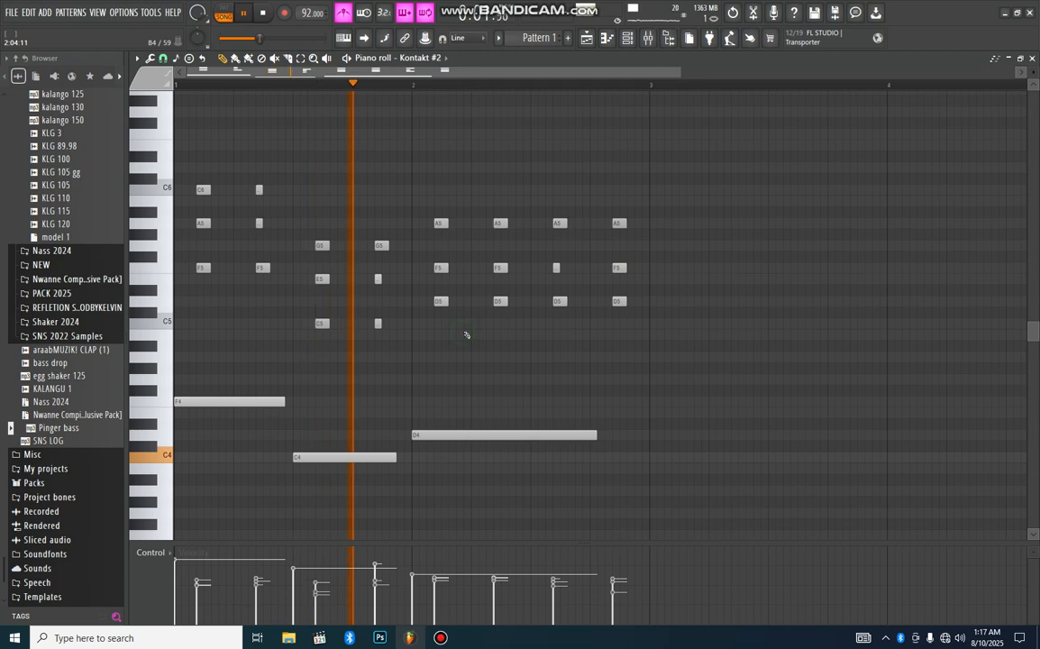
Trim all chord notes in bars 1 and 2 to the same short length and quantize them with the SNS 36 template
key(alt+q)
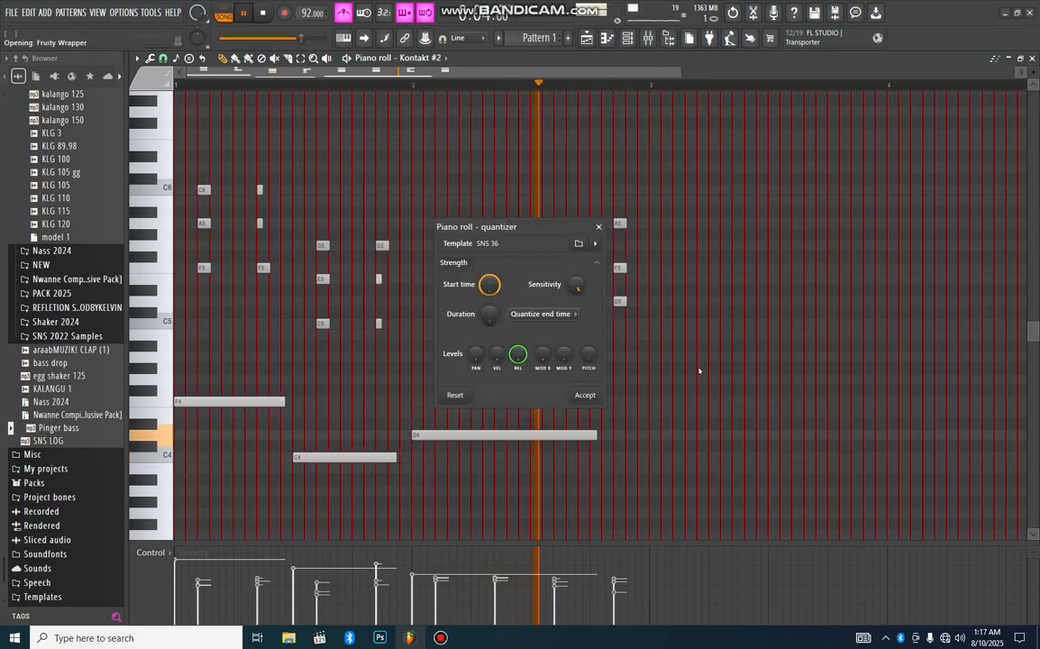
key(Return)
drag(531, 330, 434, 172)
drag(590, 339, 564, 221)
drag(638, 318, 614, 206)
drag(343, 331, 319, 229)
drag(392, 254, 378, 239)
drag(189, 163, 222, 283)
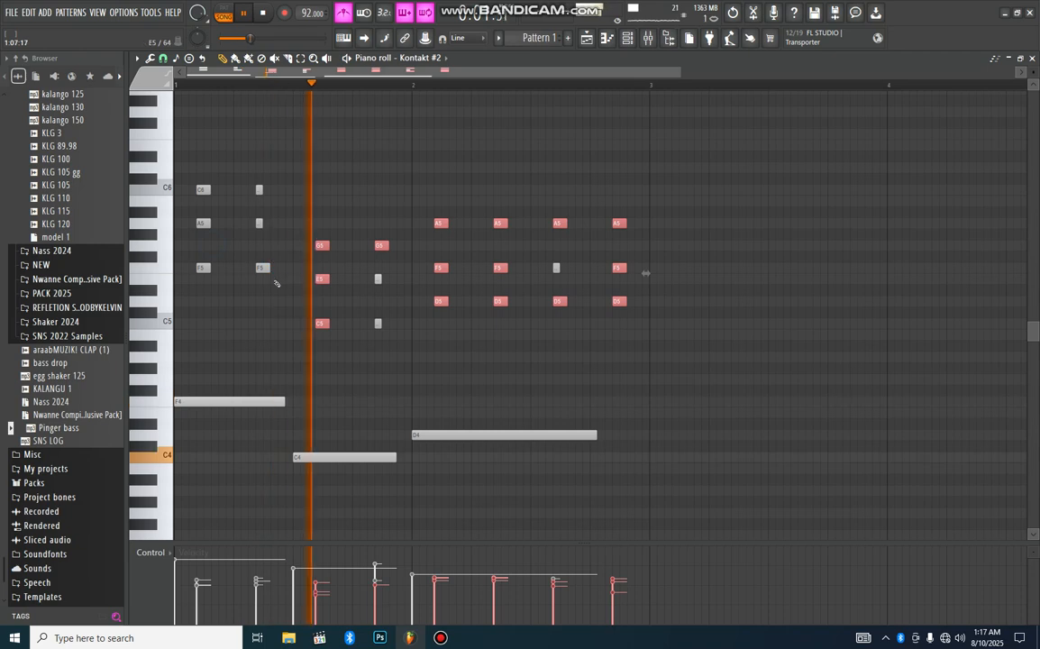
ctrl+shift+click(263, 268)
ctrl+shift+click(207, 273)
mouse_move(212, 171)
mouse_down()
mouse_move(196, 285)
mouse_move(184, 275)
mouse_up()
ctrl+click(445, 158)
key(alt+q)
key(Return)
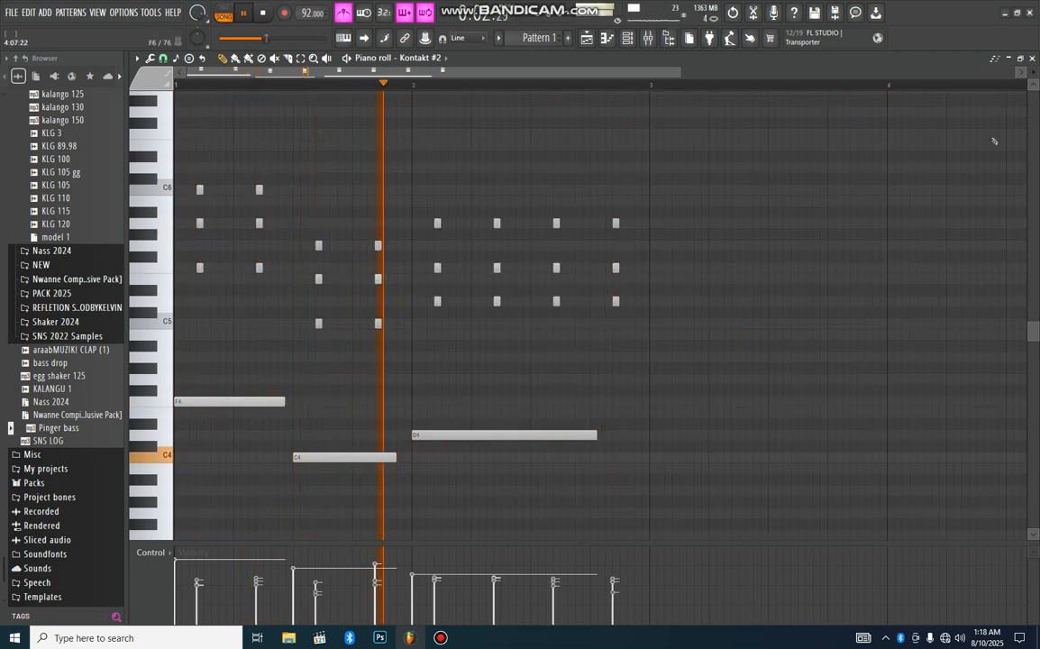
Record a melody of F5, C5, A4, G4 and D5 notes on the Kontakt channel over the two-bar loop
click(1032, 58)
ctrl+click(977, 300)
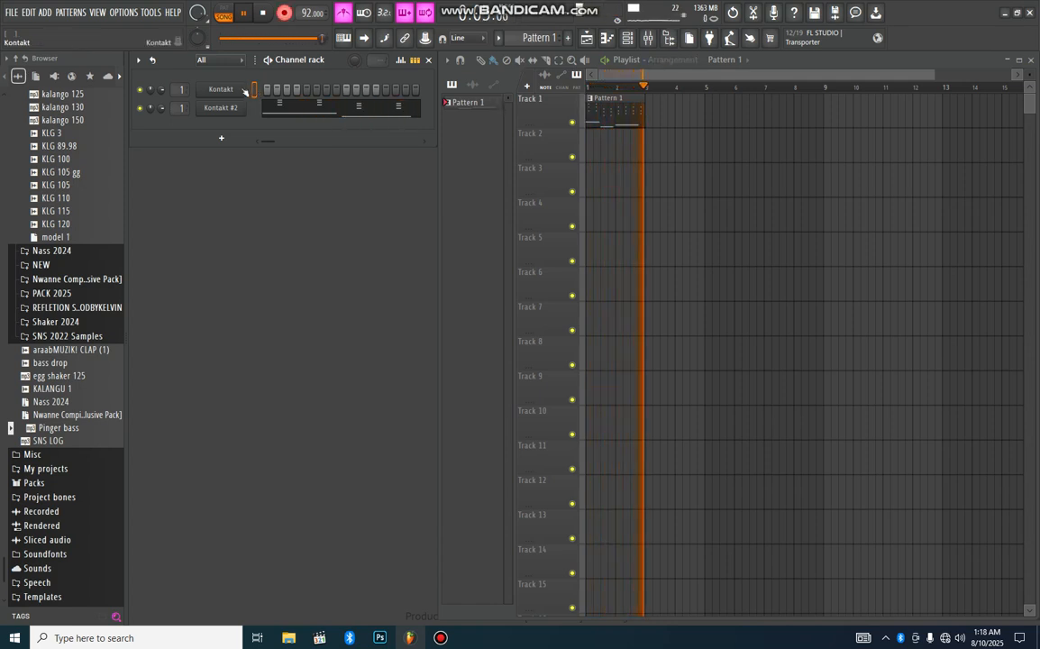
right_click(257, 91)
click(270, 89)
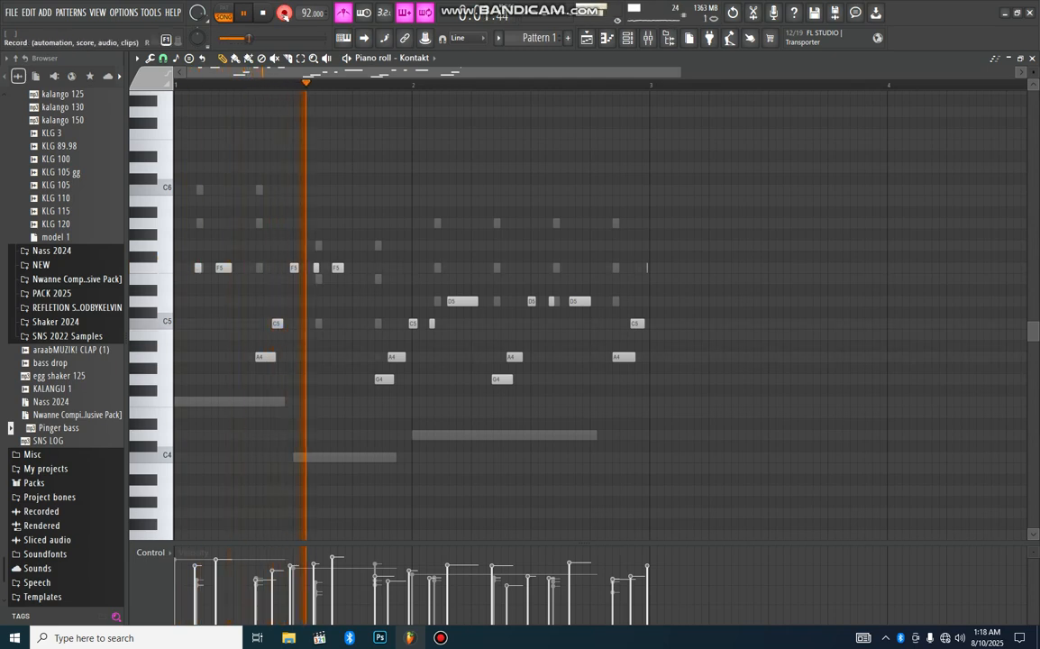
Nudge all recorded Kontakt melody notes slightly later and quantize them with the SNS 36 template
key(alt+q)
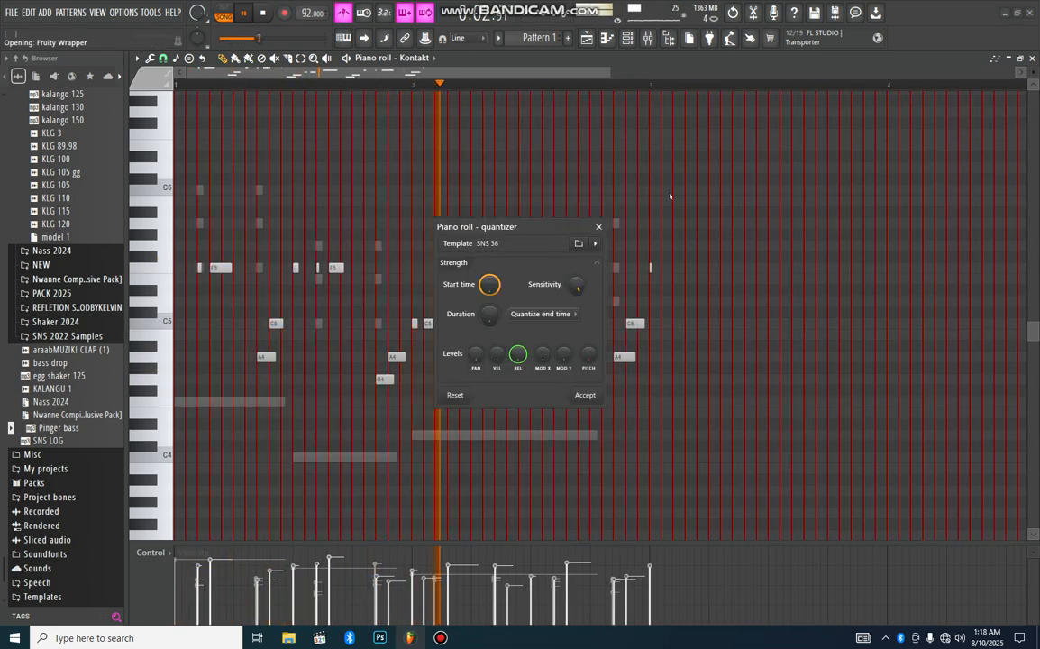
click(598, 228)
drag(807, 457, 123, 121)
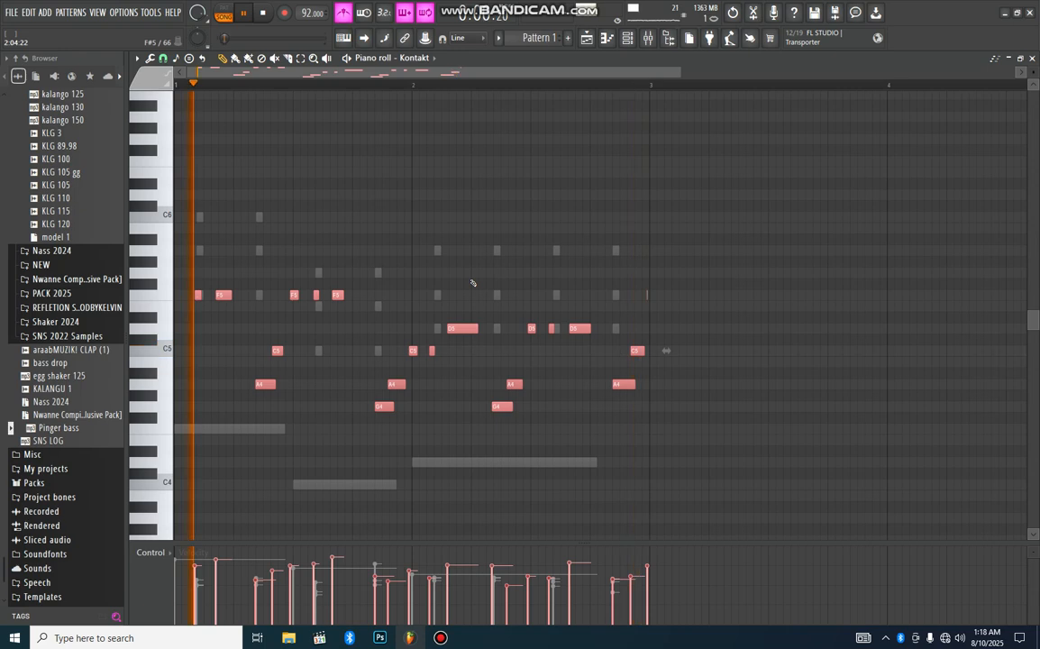
key(shift+Right)
key(shift+Right)
key(shift+Right)
key(ctrl+d)
key(alt+q)
key(Return)
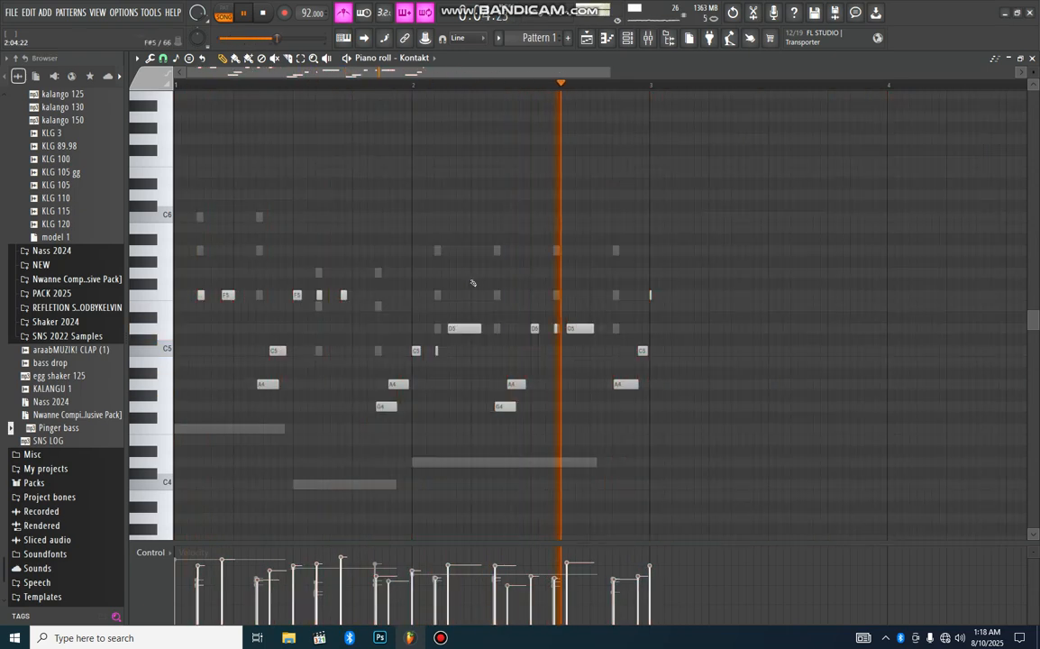
key(ctrl+q)
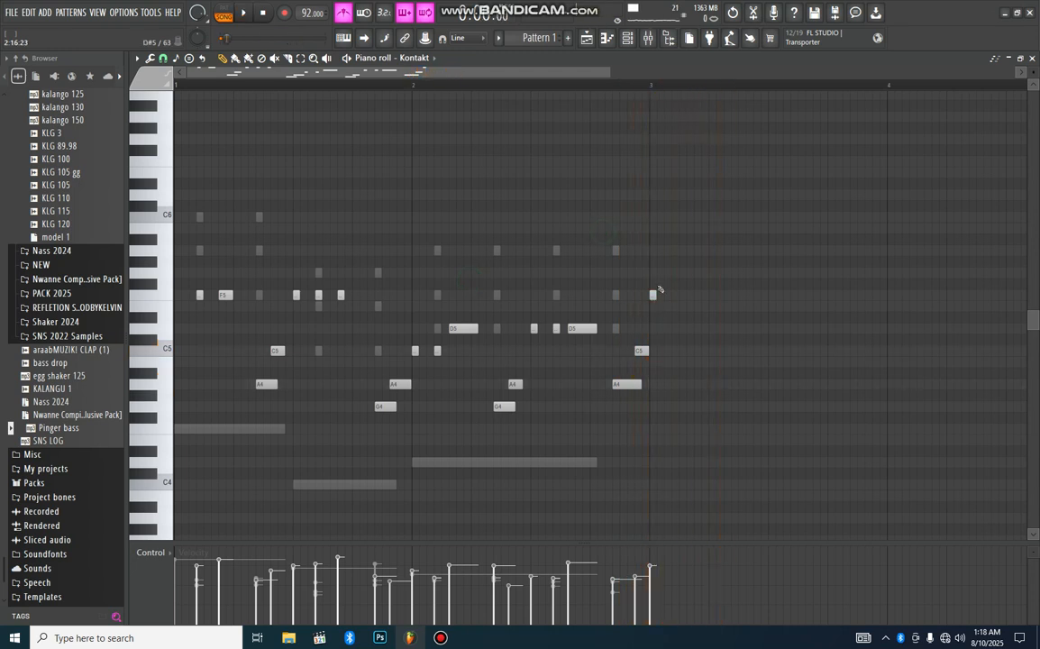
Move the F5 note from bar 3 to the start of bar 1 and tighten the last C5 and A4 notes of bar 2
drag(653, 295, 218, 296)
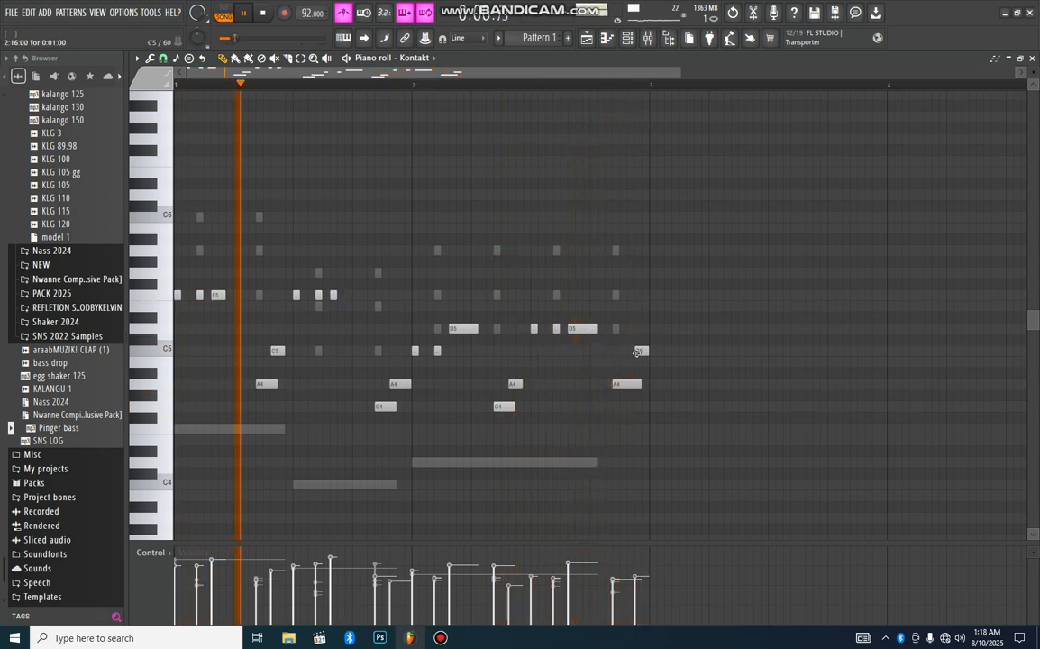
drag(635, 352, 626, 385)
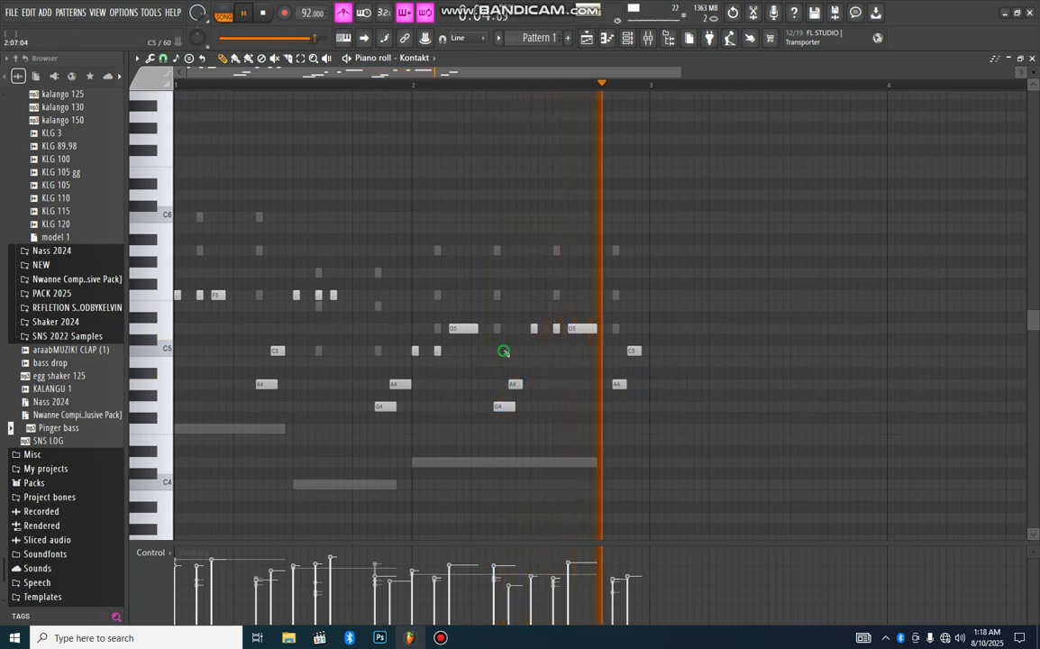
Raise the two short C5 notes at the start of bar 2 to D5
drag(477, 345, 400, 370)
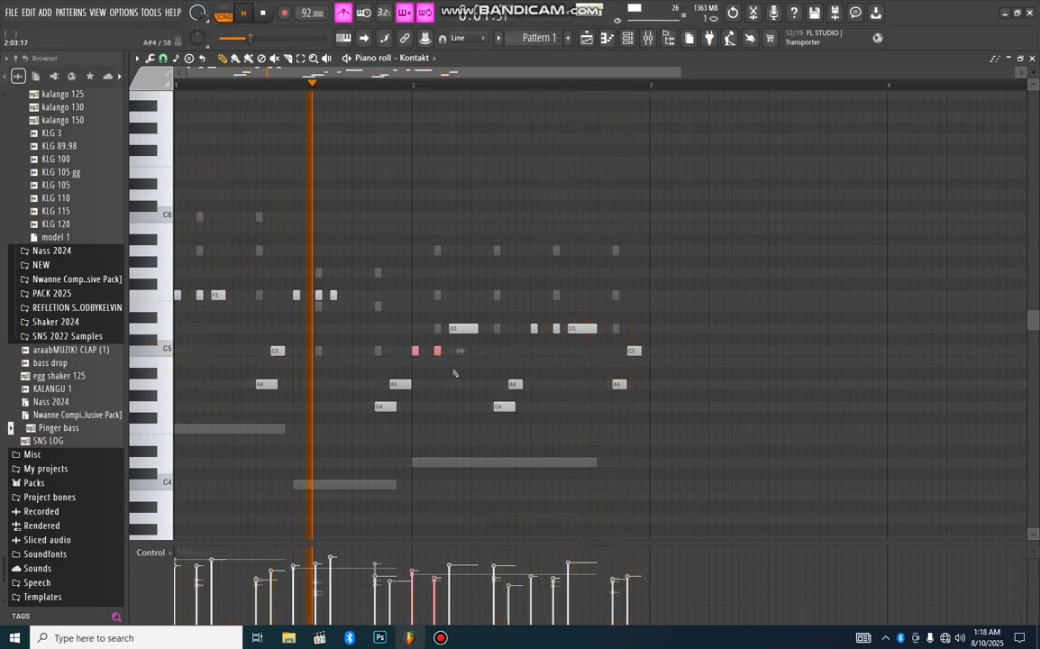
key(Up)
key(Up)
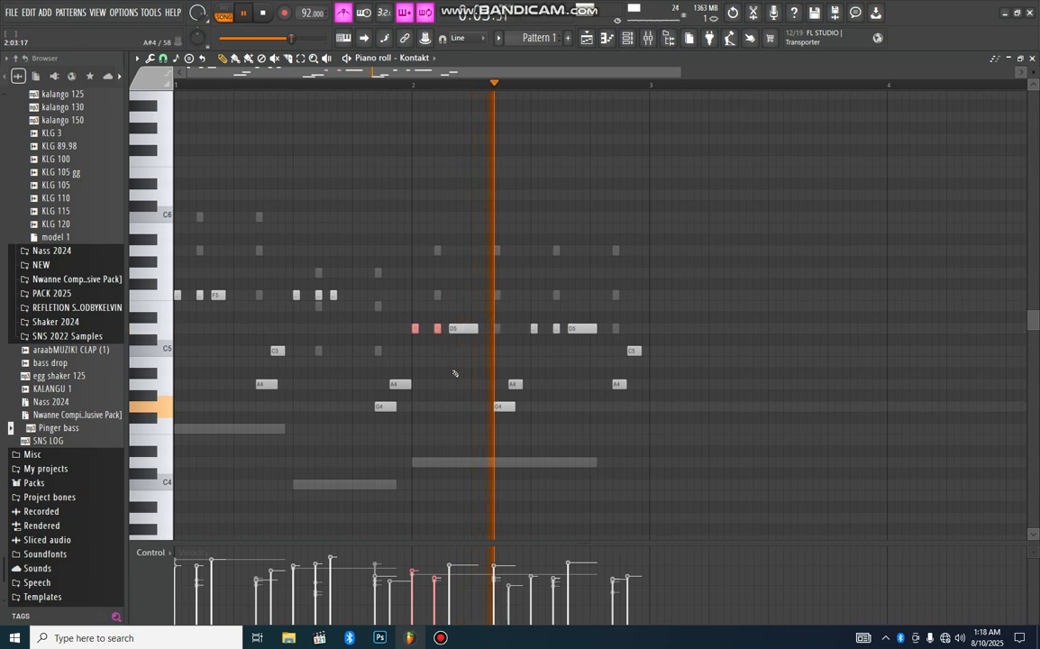
ctrl+click(802, 234)
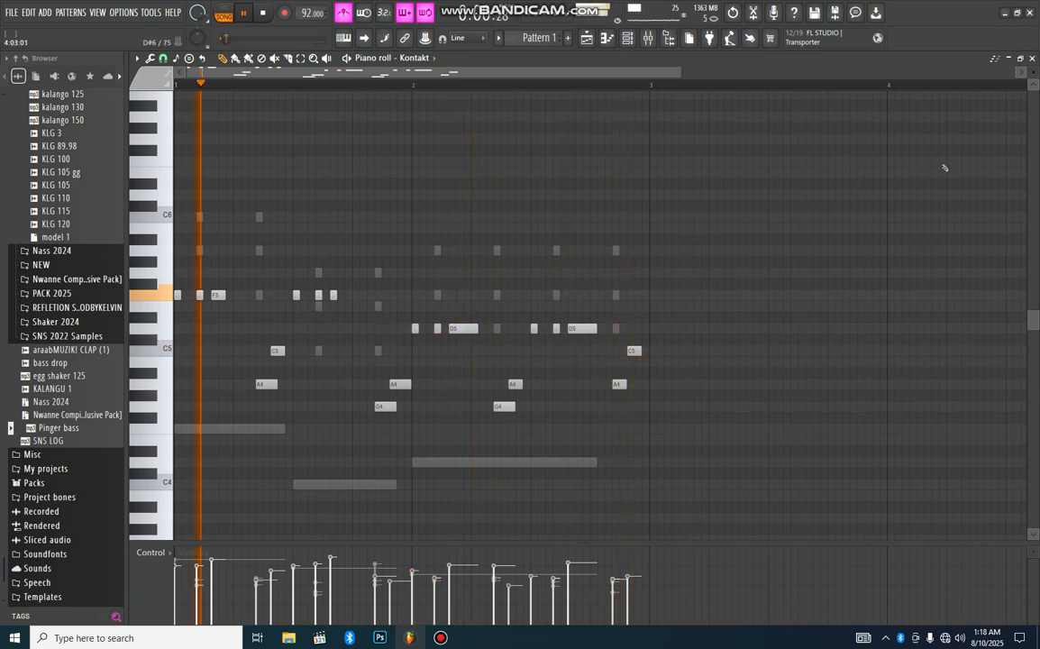
click(1032, 59)
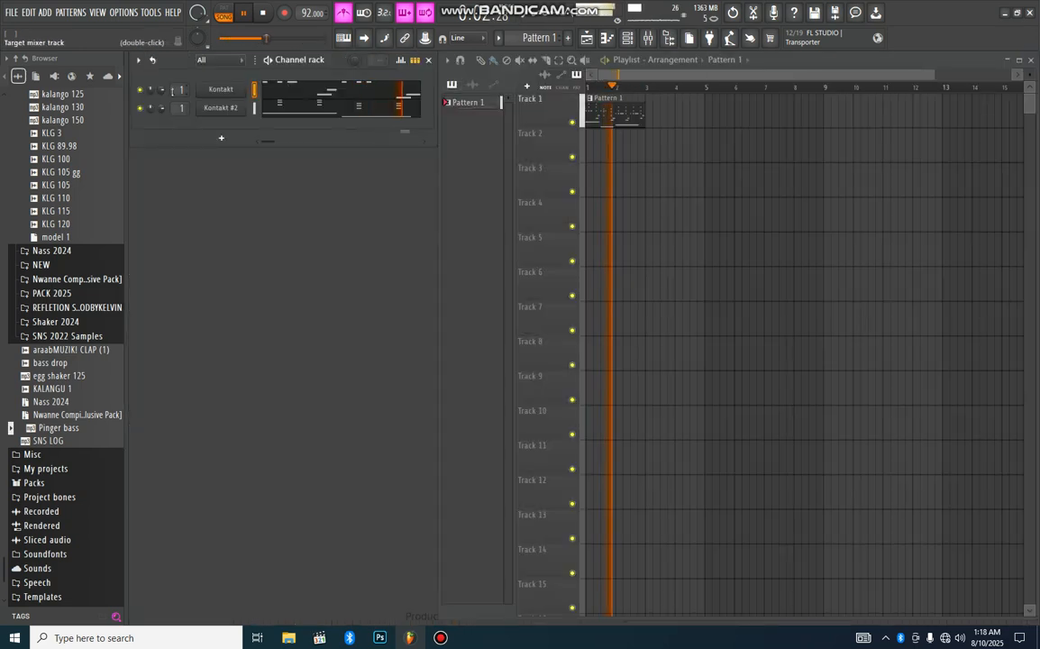
Clone the Kontakt channel and move the copy to the top of the channel rack
right_click(235, 90)
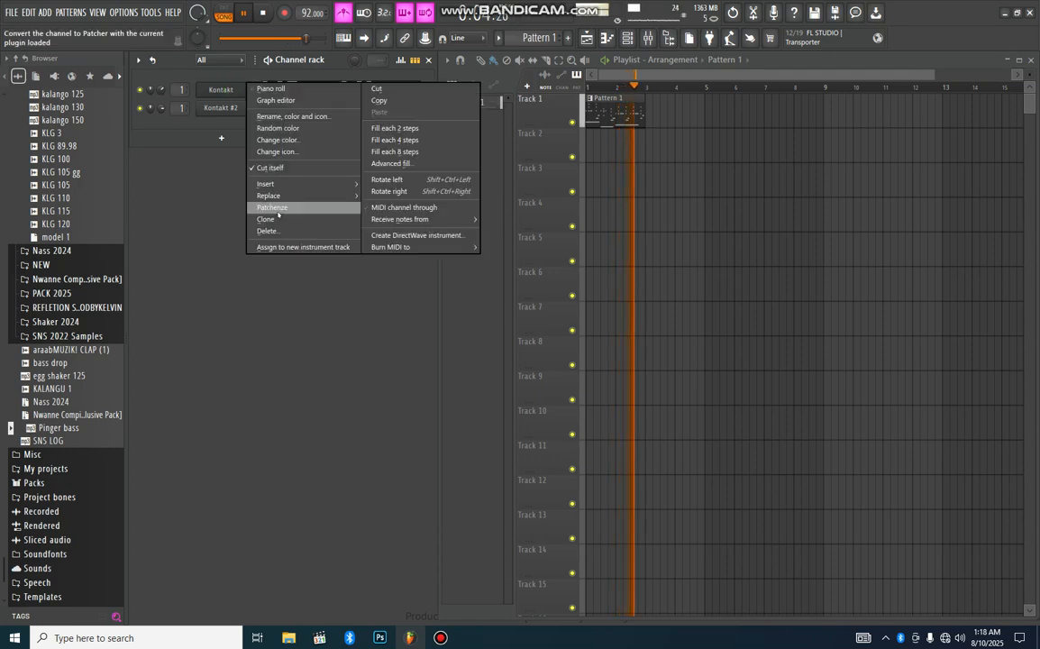
click(341, 215)
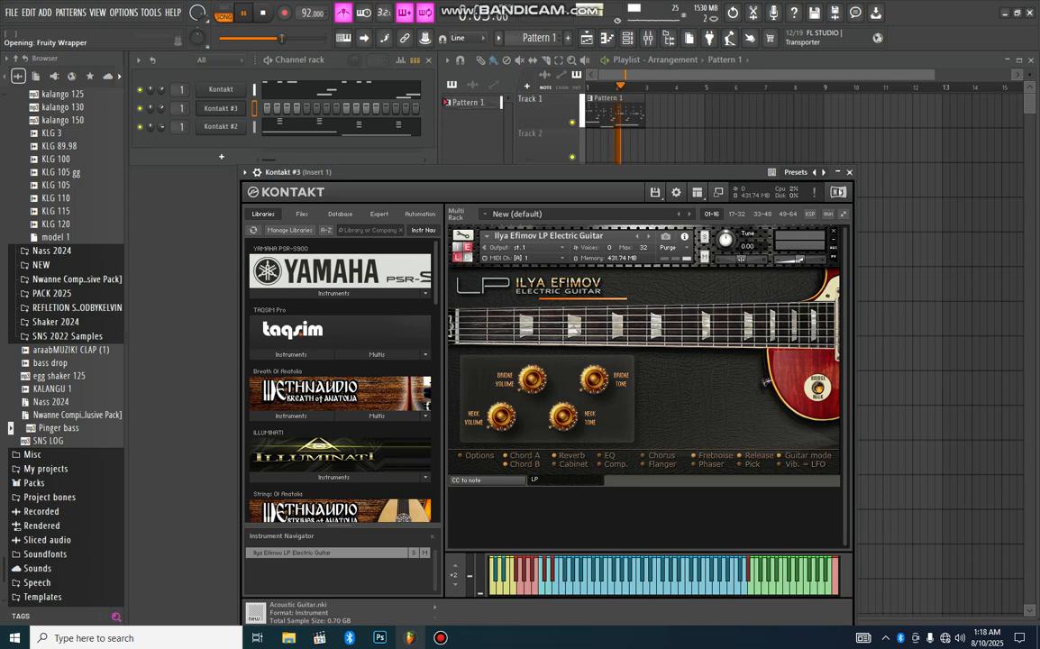
click(849, 173)
key(alt+Up)
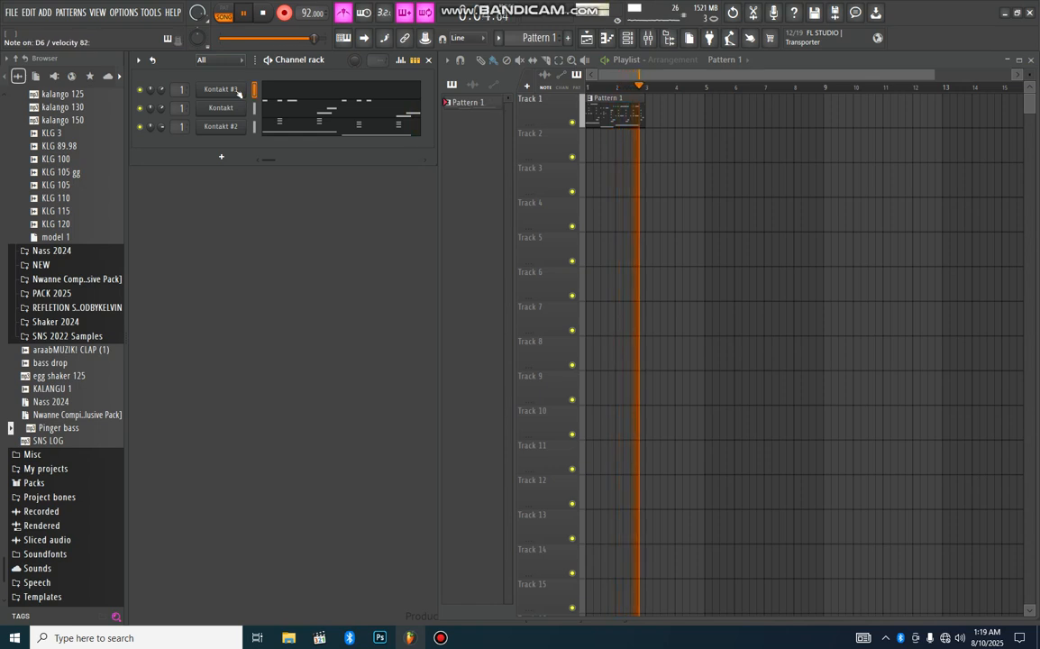
Record a melody of F6, C6, A5 and D6 notes on the Kontakt #3 channel and quantize it
click(286, 13)
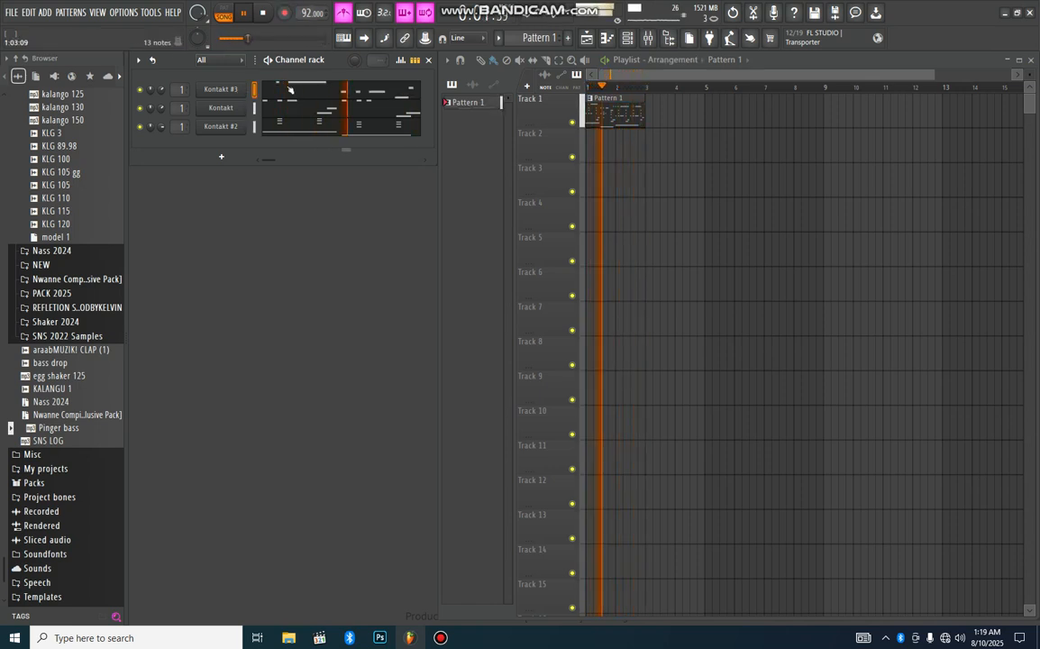
click(291, 90)
drag(283, 161, 181, 157)
key(alt+q)
key(Return)
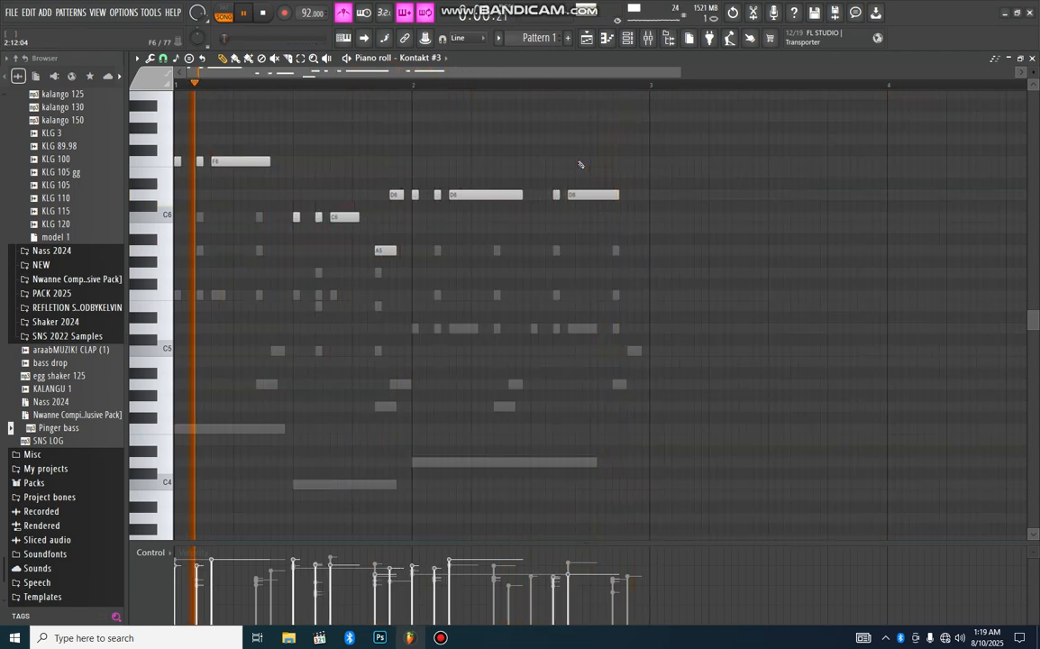
Transpose the Kontakt #3 melody down one octave and check its LP Electric Guitar instrument
key(ctrl+Down)
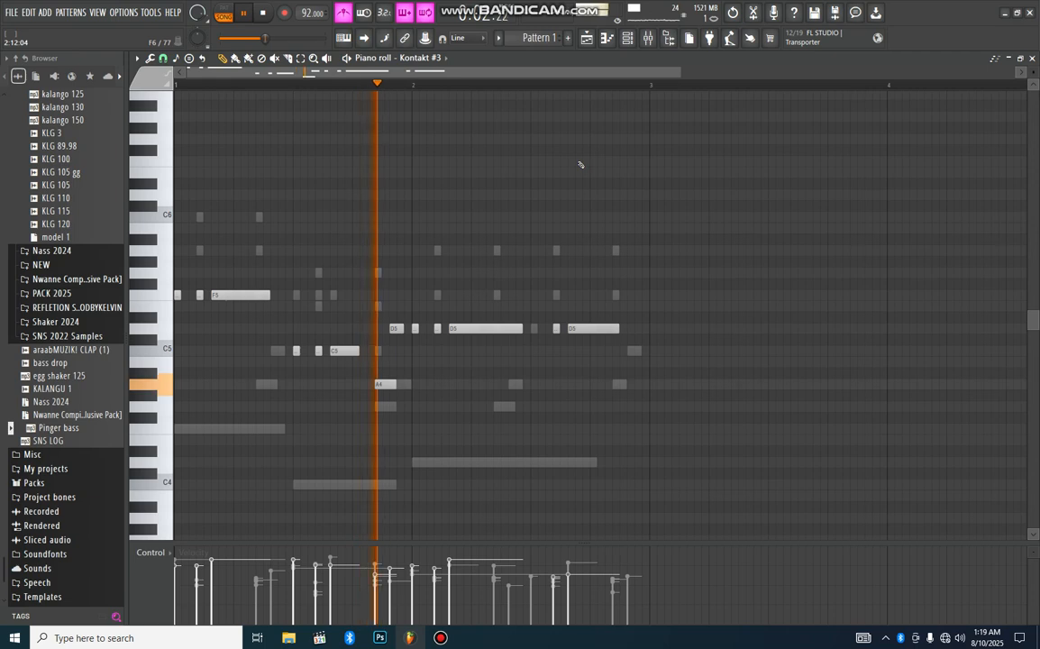
key(F7)
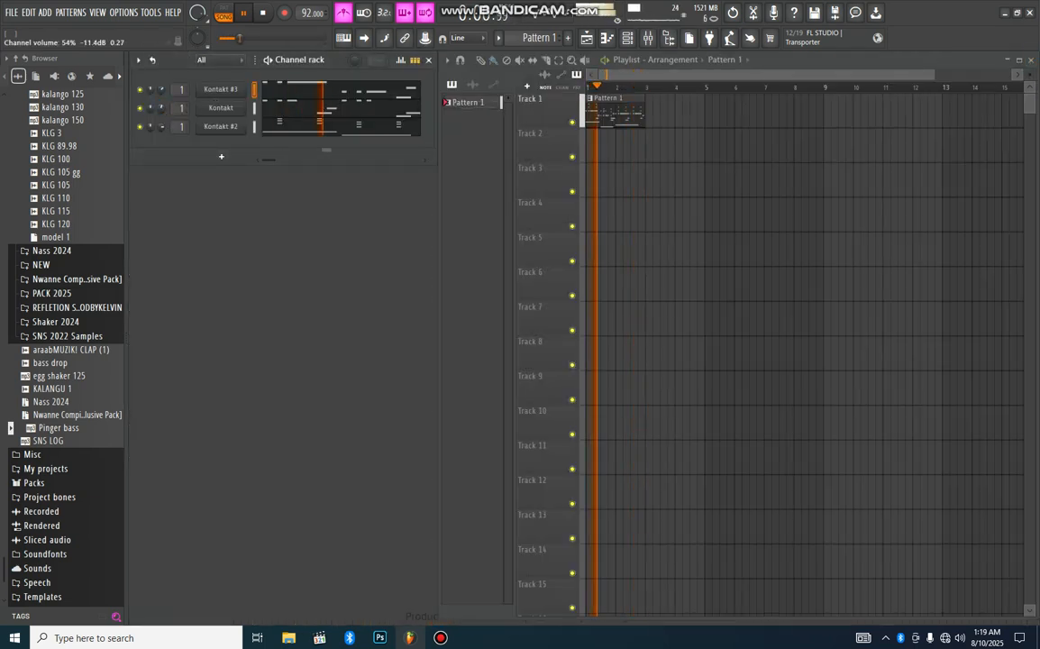
click(221, 107)
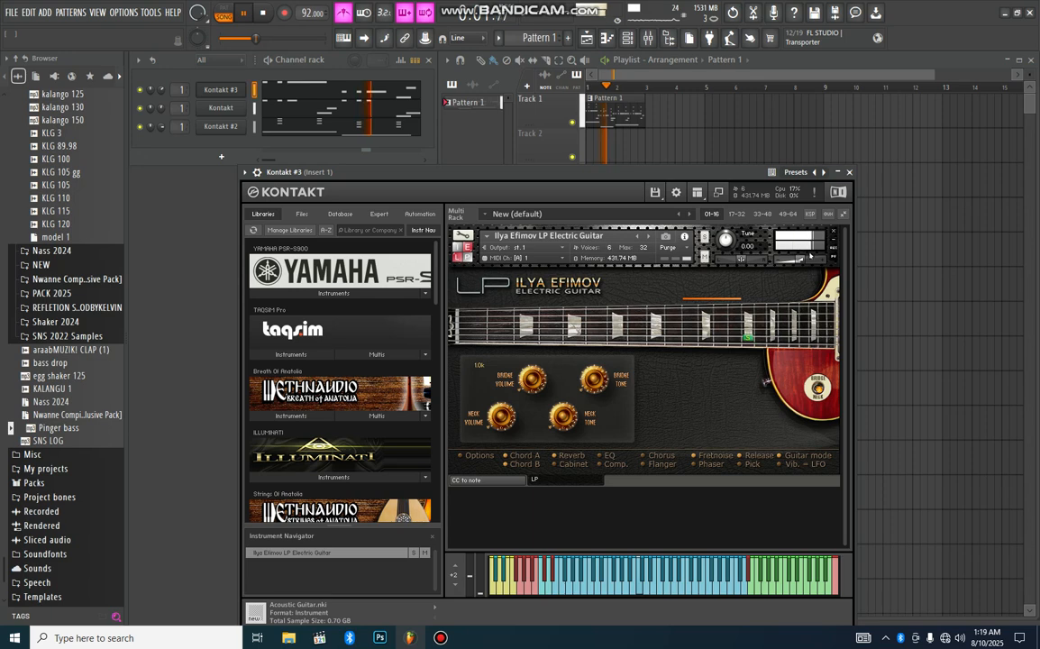
click(849, 171)
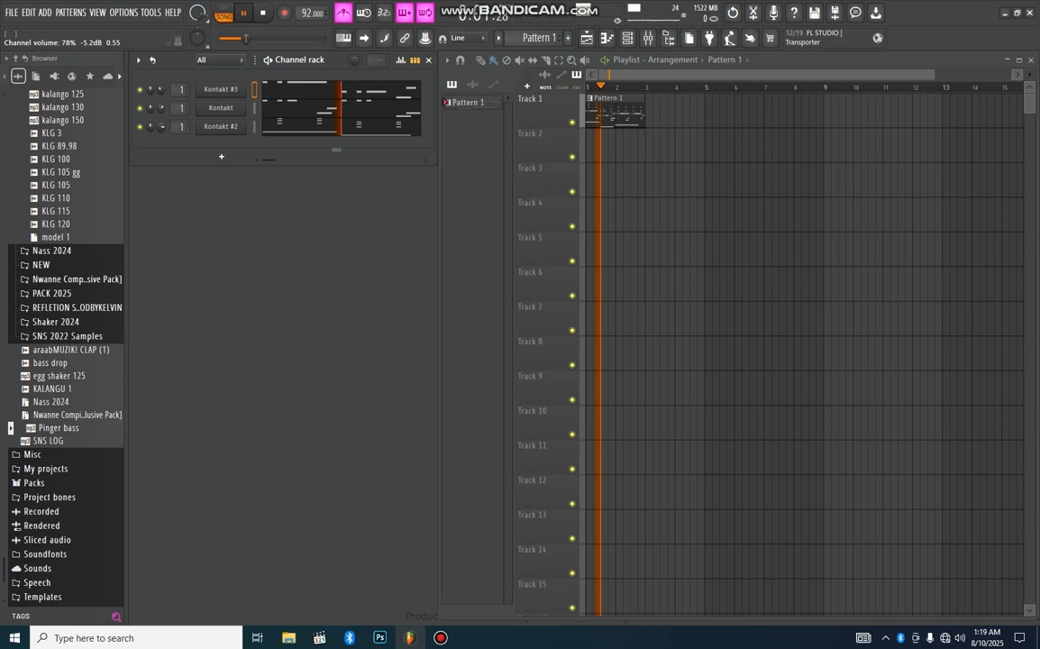
Add a SOLO instrument channel to the channel rack
click(221, 156)
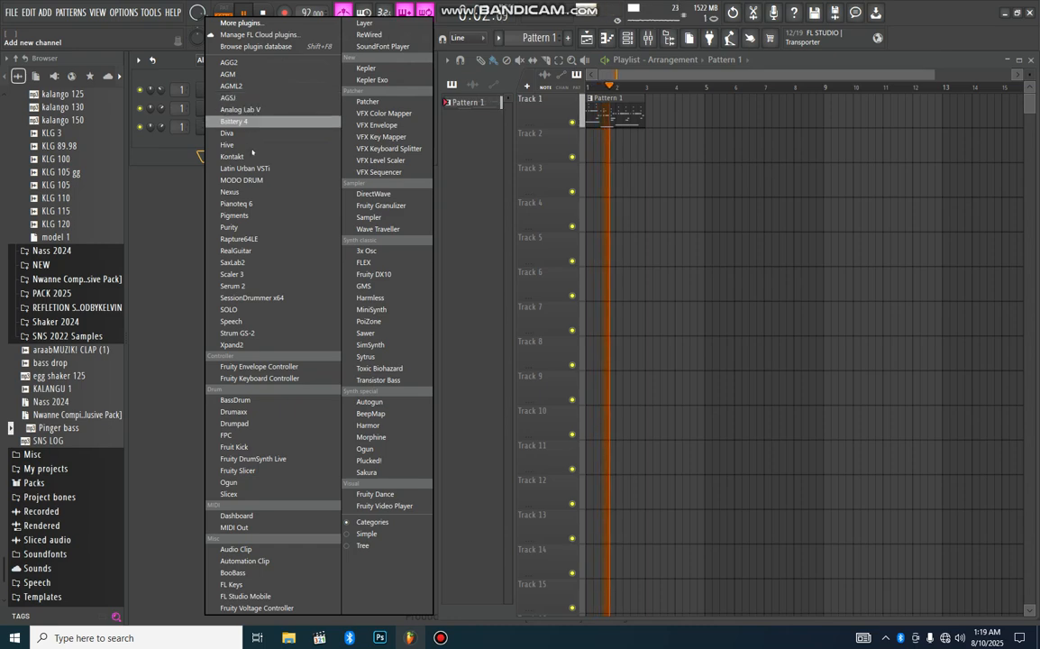
click(236, 309)
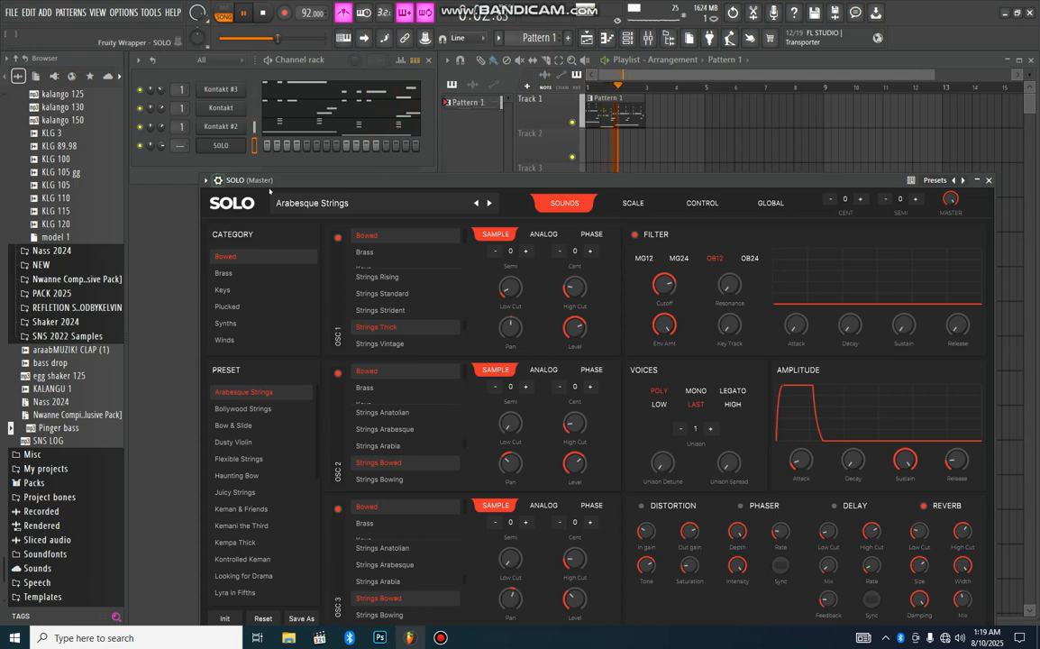
drag(268, 189, 371, 196)
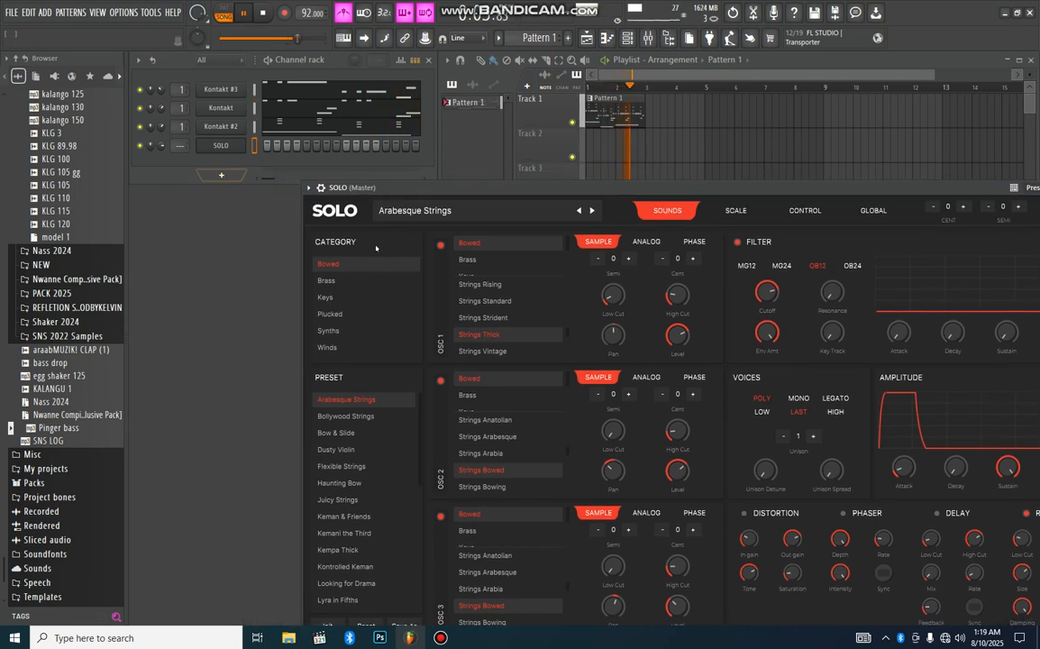
Add a Strum GS-2 instrument channel and close the SOLO plugin window
click(220, 175)
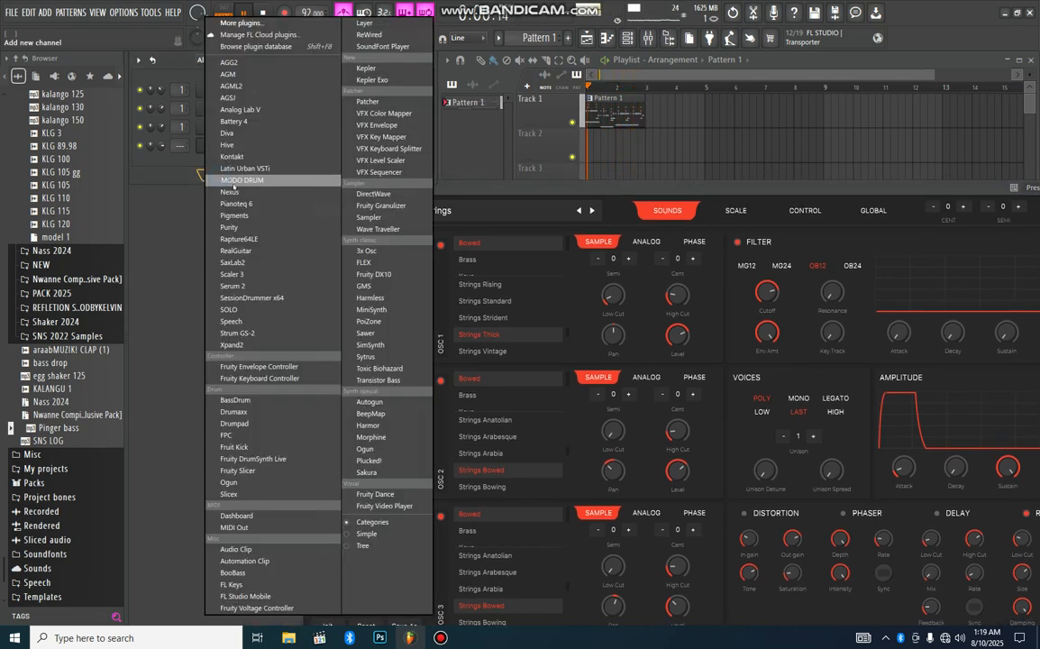
click(239, 333)
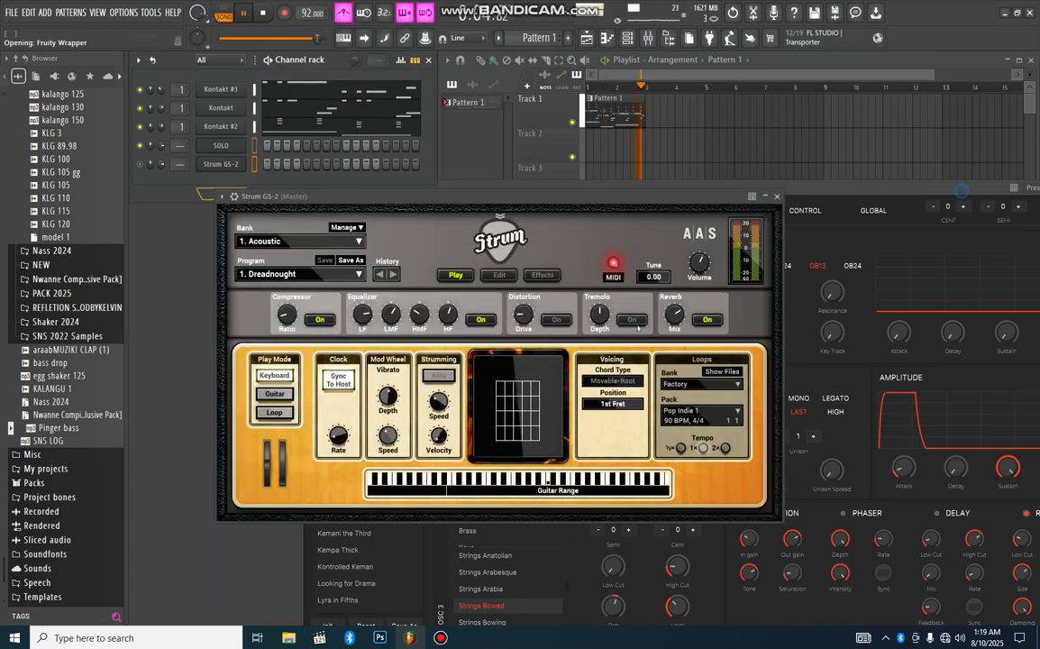
drag(946, 188, 597, 330)
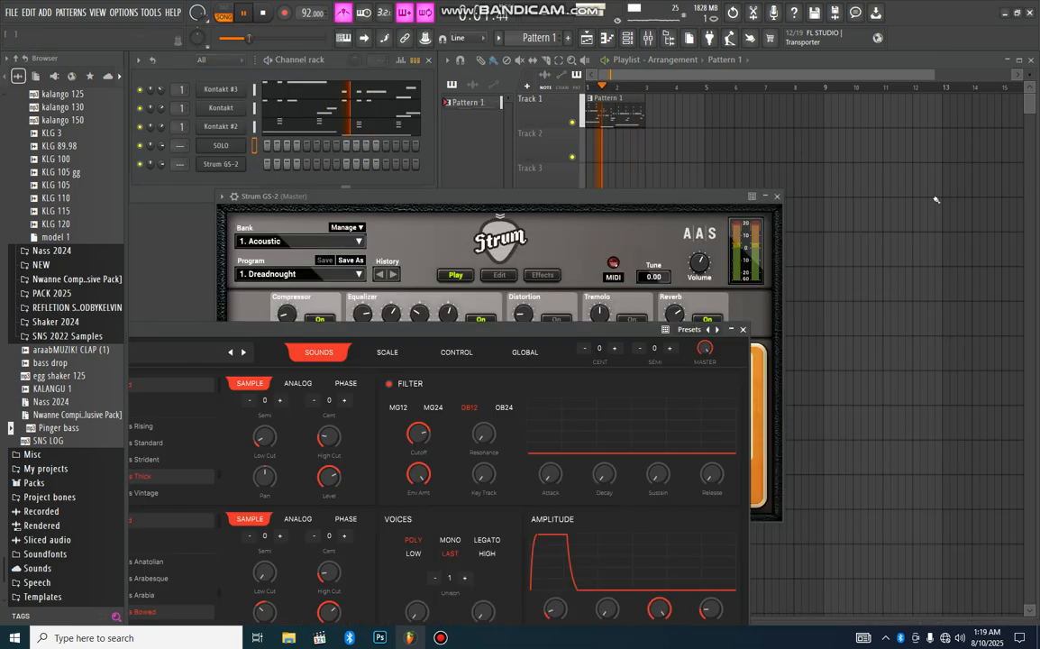
click(743, 329)
Load the Clean Stratty program from the Electric Clean bank in Strum GS-2
drag(413, 200, 455, 195)
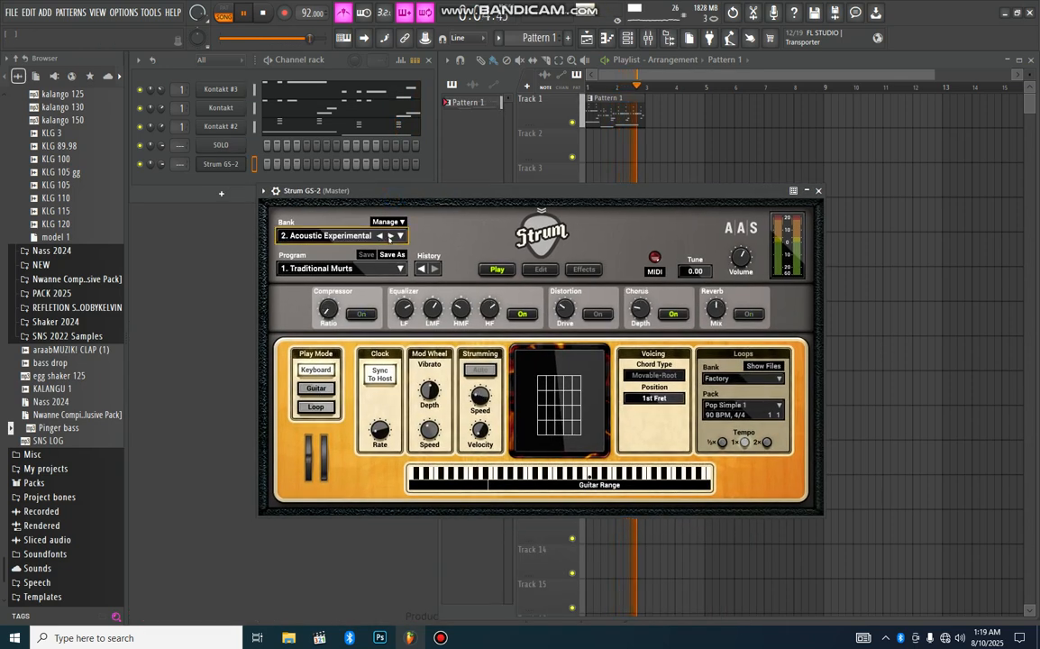
click(390, 268)
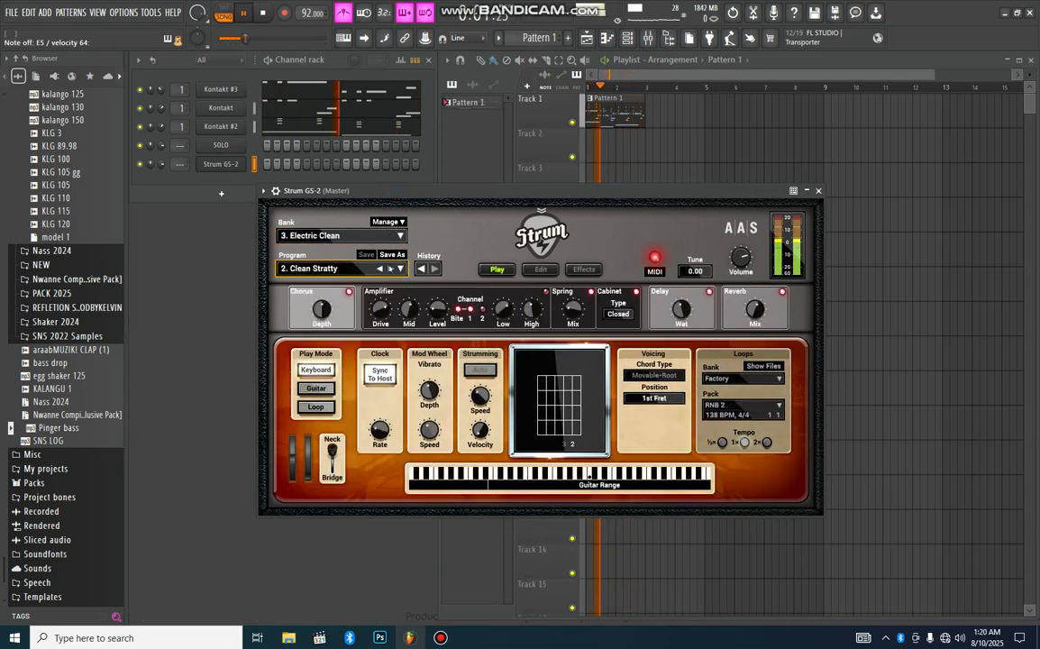
click(818, 191)
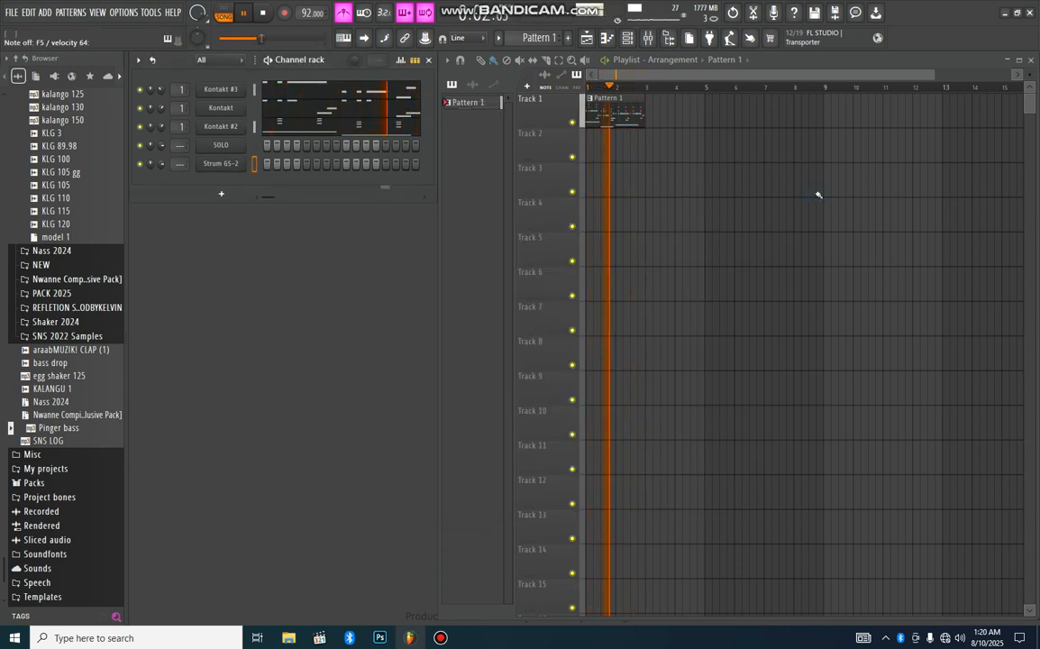
Move the Strum GS-2 channel to the top of the channel rack and open its piano roll
scroll(225, 167, up, 4)
middle_click(225, 93)
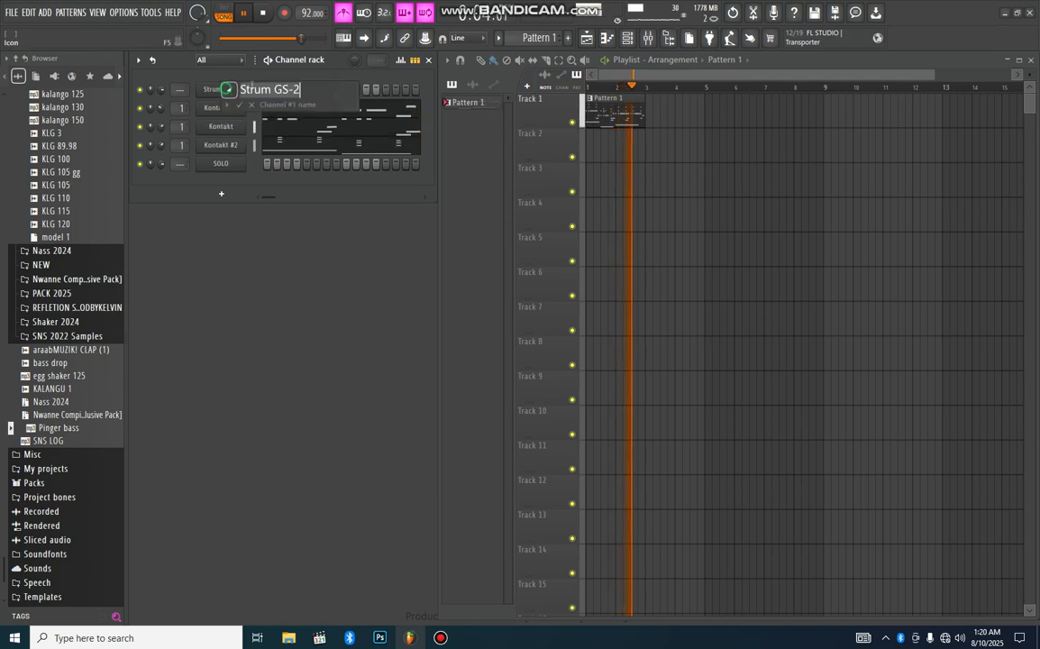
key(Return)
right_click(226, 84)
click(260, 90)
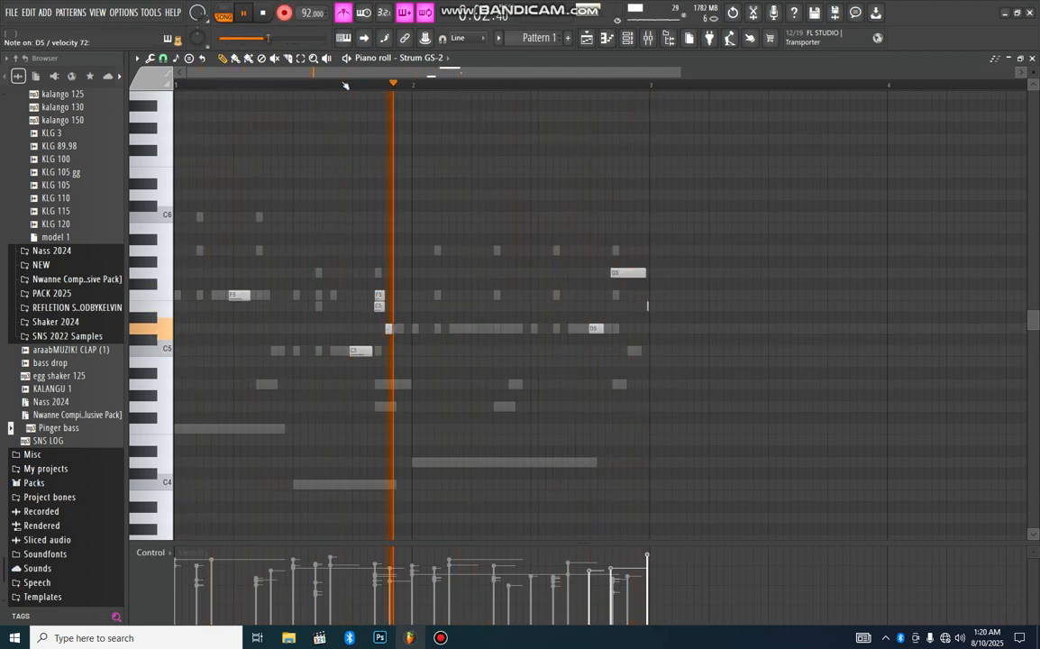
Discard the first Strum GS-2 take, record the melody again over the two-bar loop and quantize its notes
key(space)
key(ctrl+z)
key(space)
key(space)
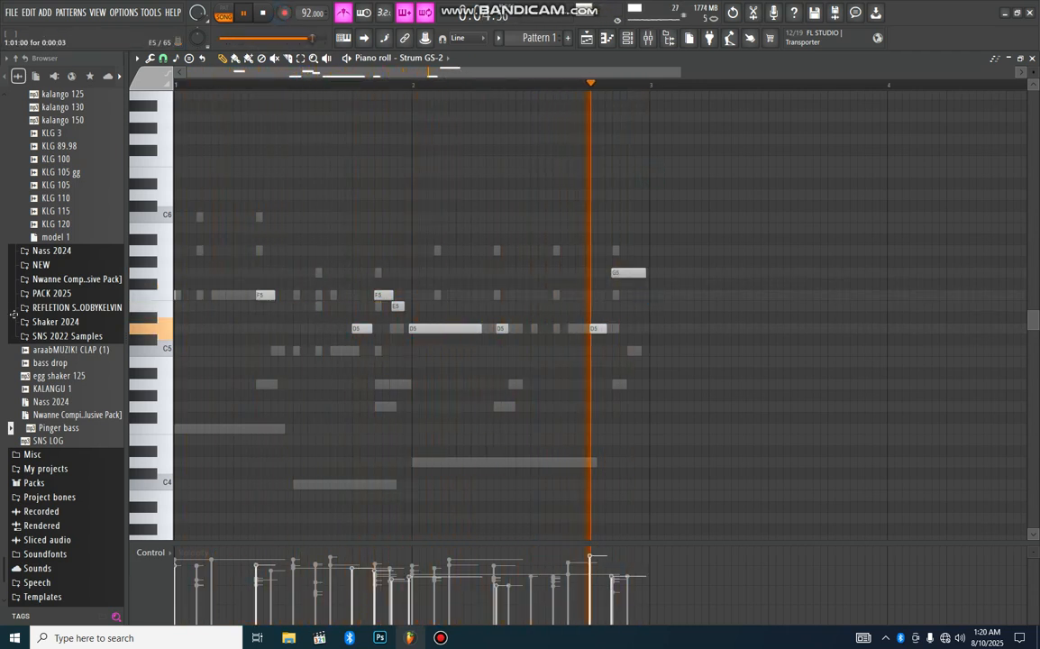
key(alt+q)
key(Return)
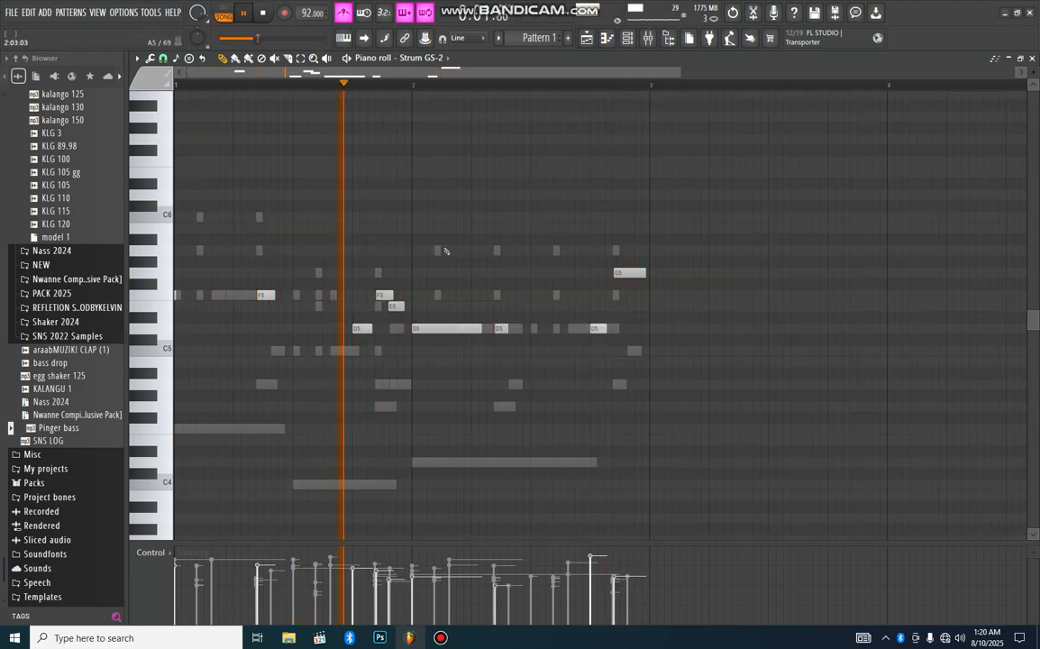
Split the D5 notes near the ends of bars 2 and 1 into two short notes each, lowering bar 1's first one to C5
click(599, 329)
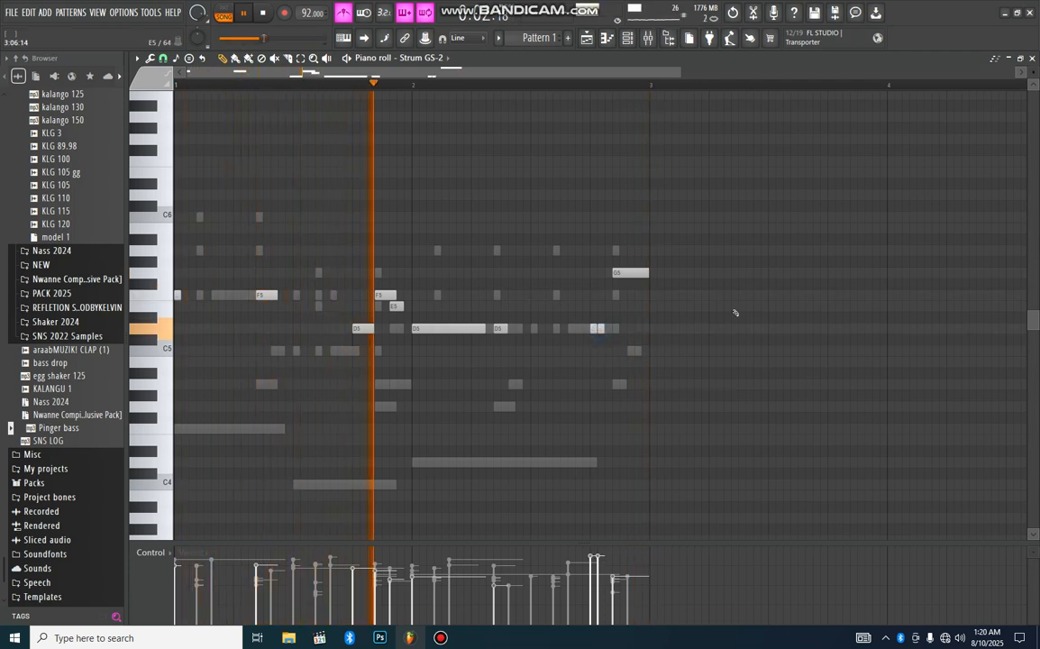
drag(600, 331, 602, 328)
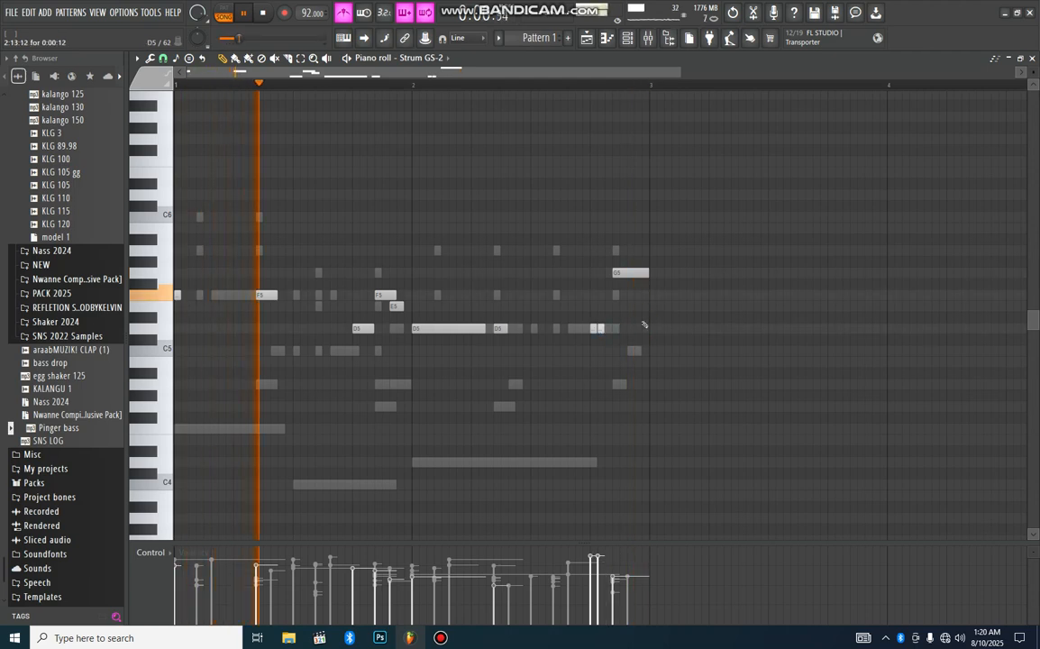
mouse_move(364, 328)
mouse_down()
mouse_move(360, 299)
mouse_move(357, 328)
mouse_up()
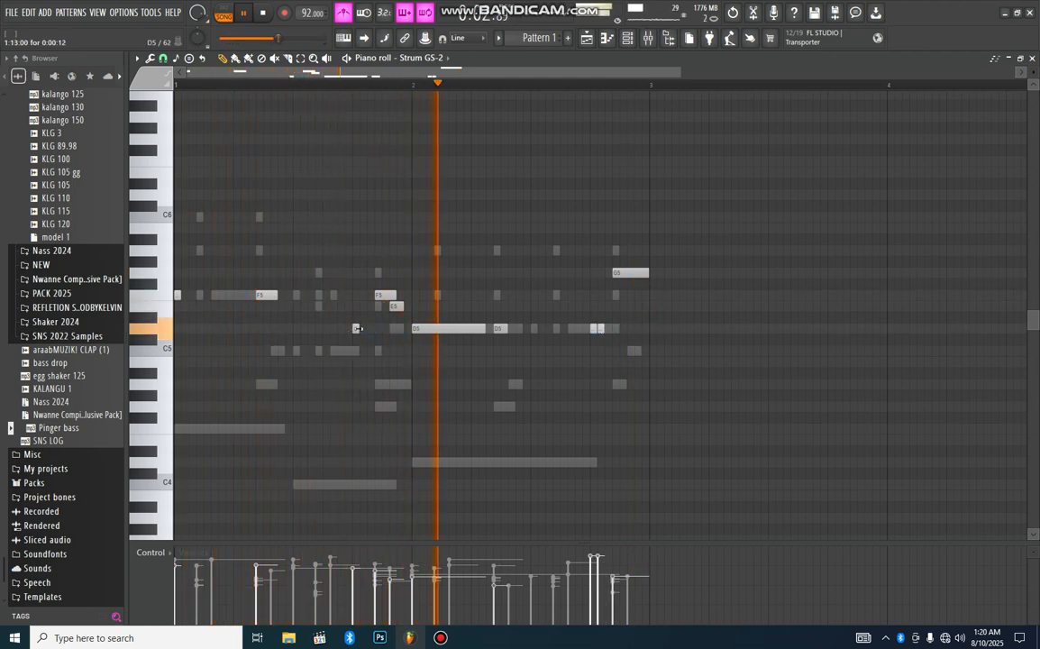
click(363, 329)
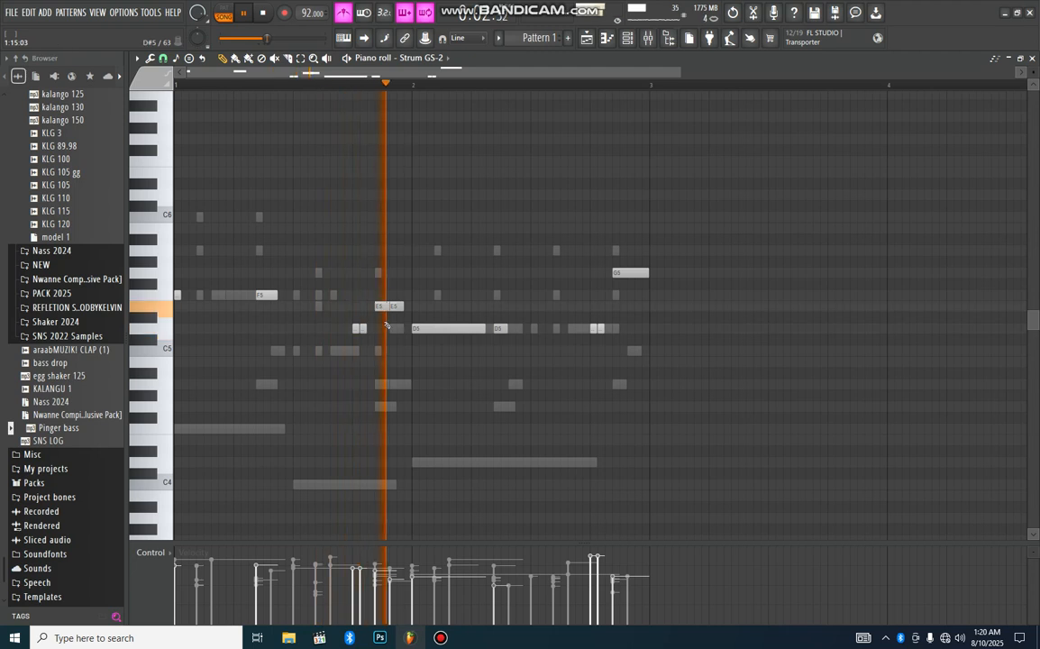
click(382, 309)
key(space)
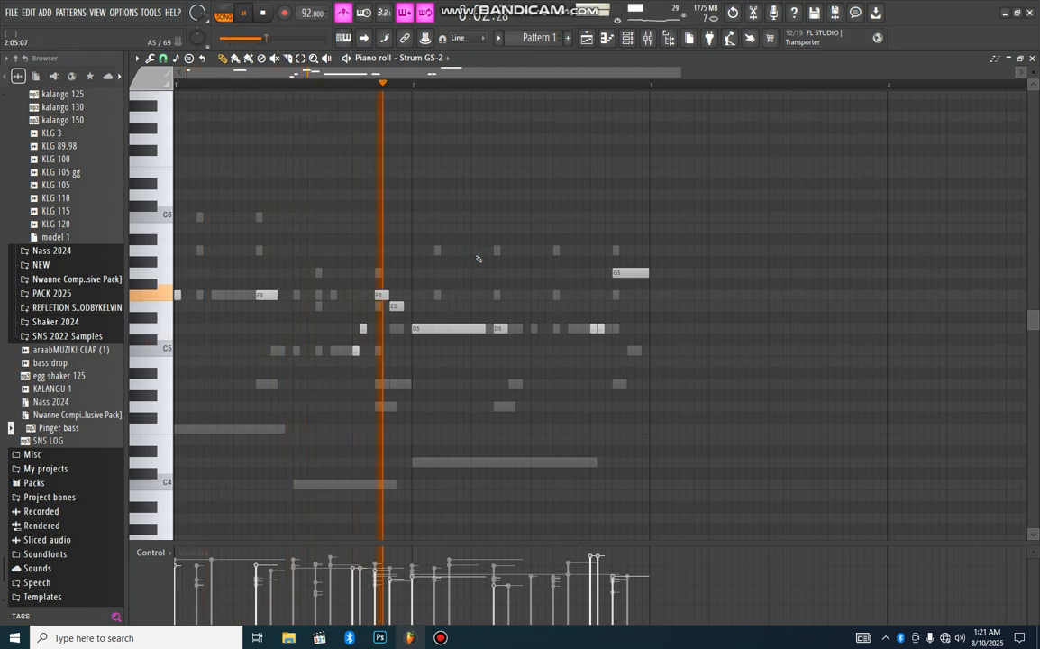
Close the piano roll and lower the Strum GS-2 channel volume to 62%
click(1032, 58)
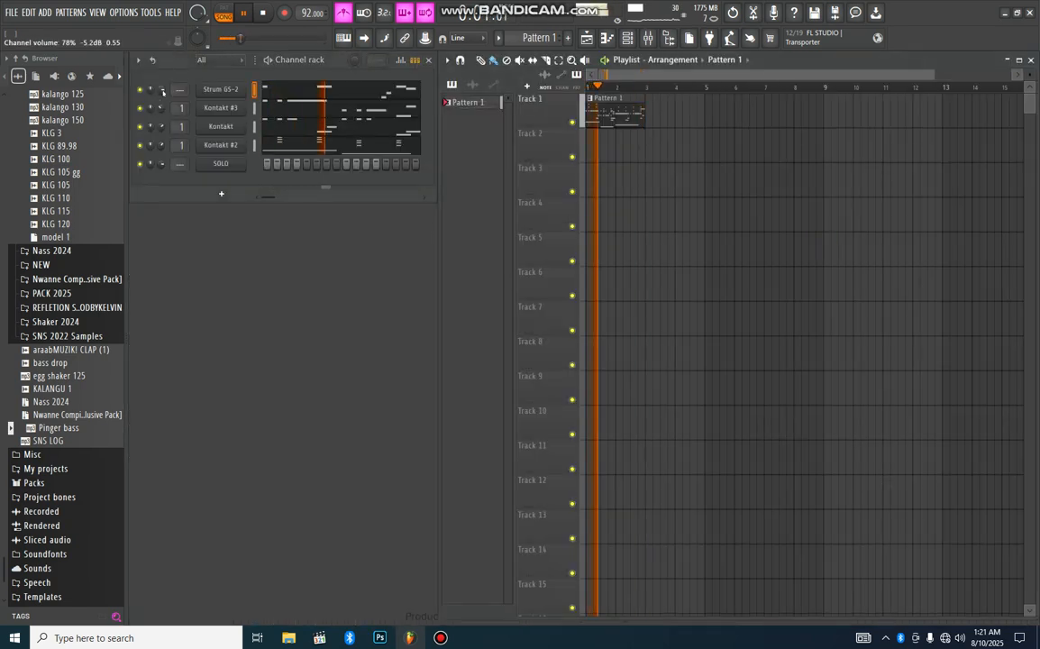
scroll(163, 91, down, 5)
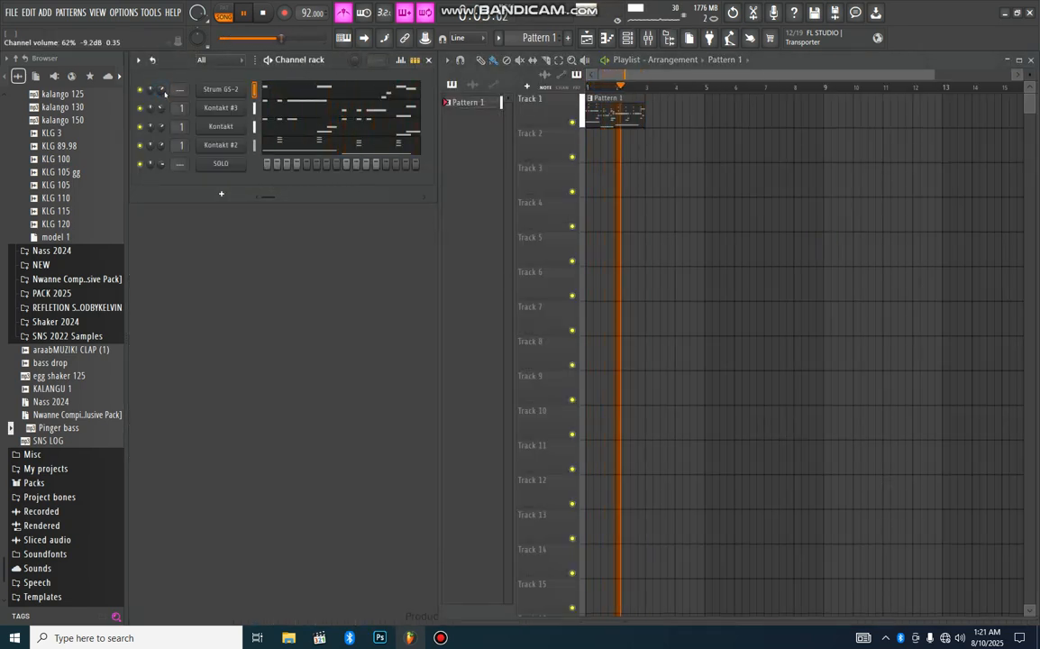
Replace the SOLO channel's instrument with AGG2
right_click(224, 163)
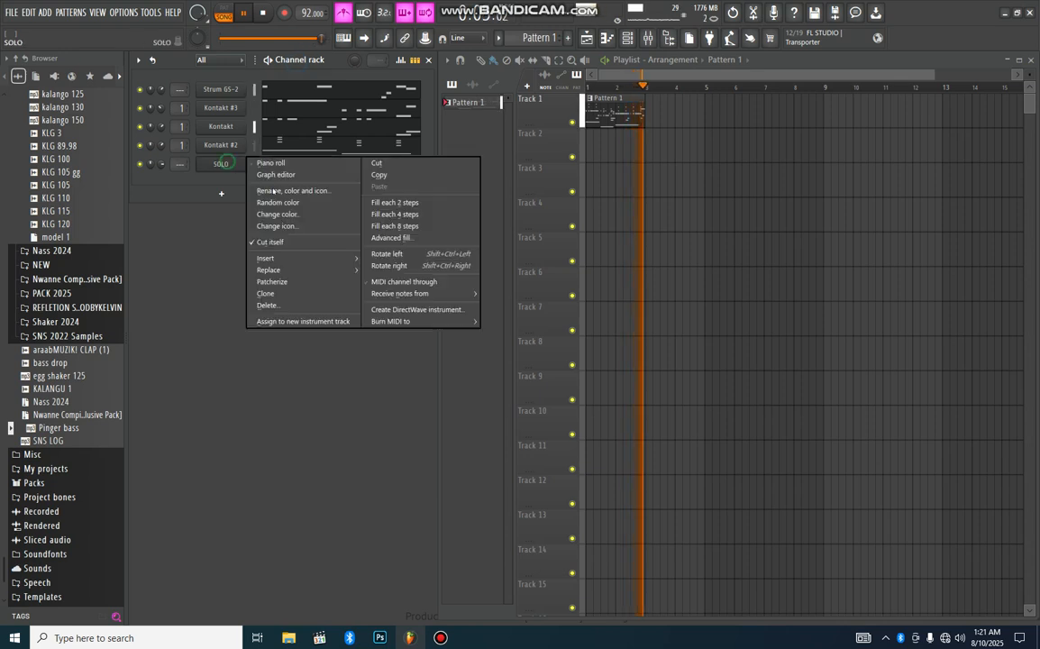
mouse_move(279, 270)
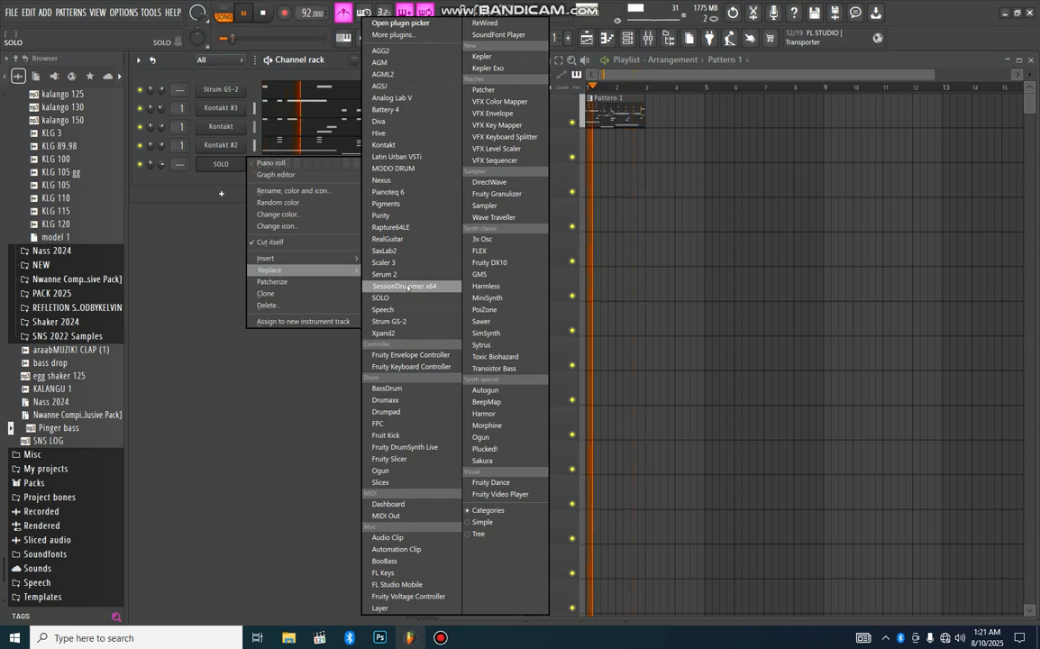
click(382, 51)
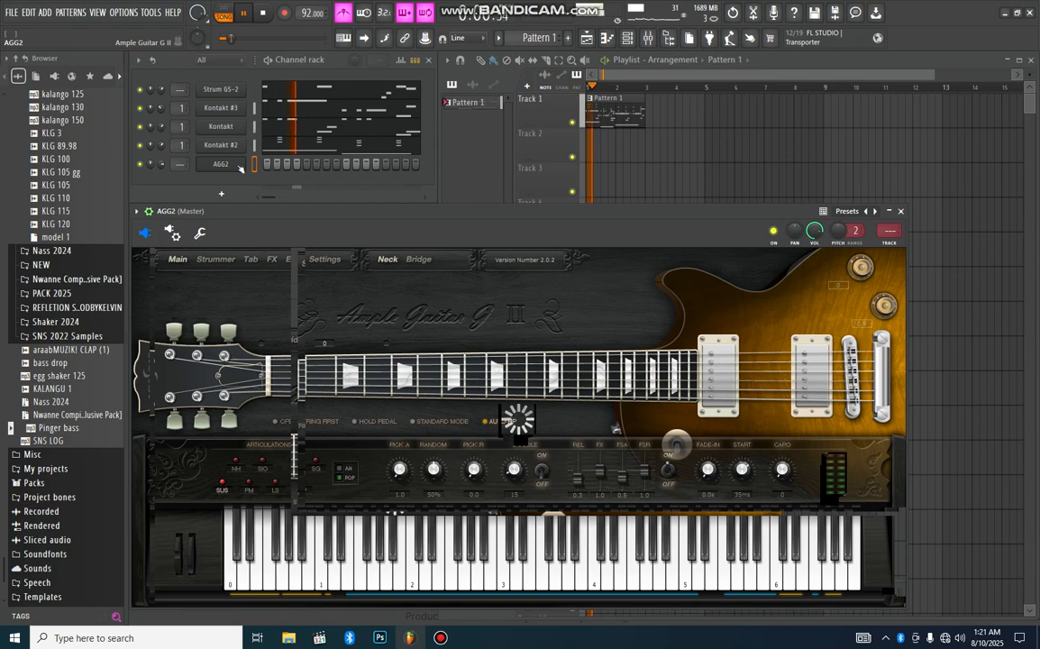
Add a Purity channel, load the Glide Bass preset from the Bass Guitar category and return to Purity's mixer view
click(225, 194)
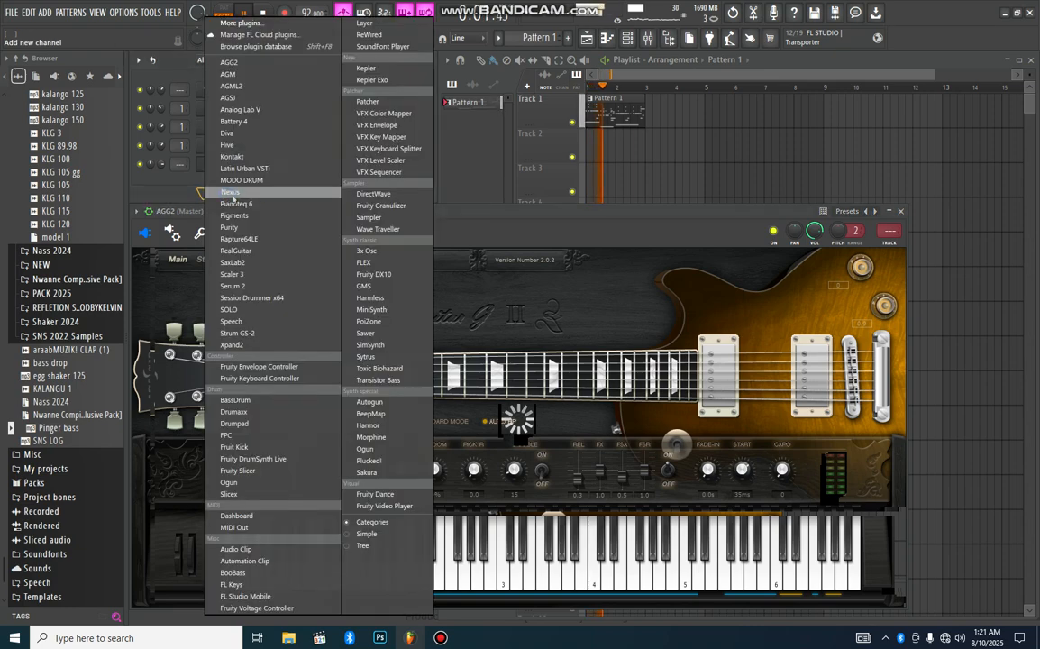
click(272, 231)
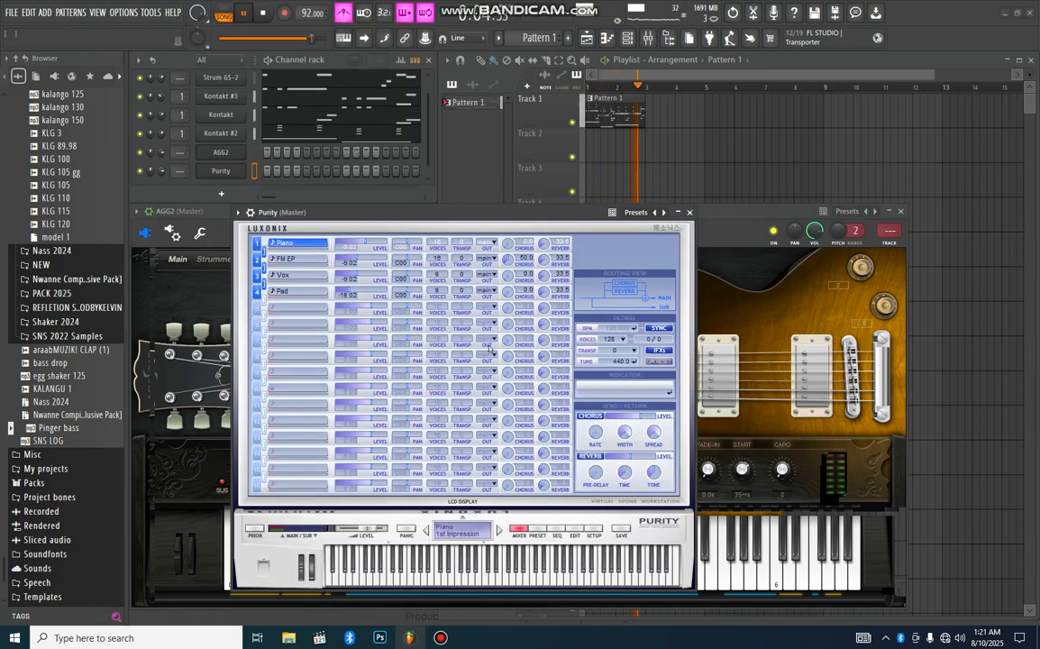
click(538, 533)
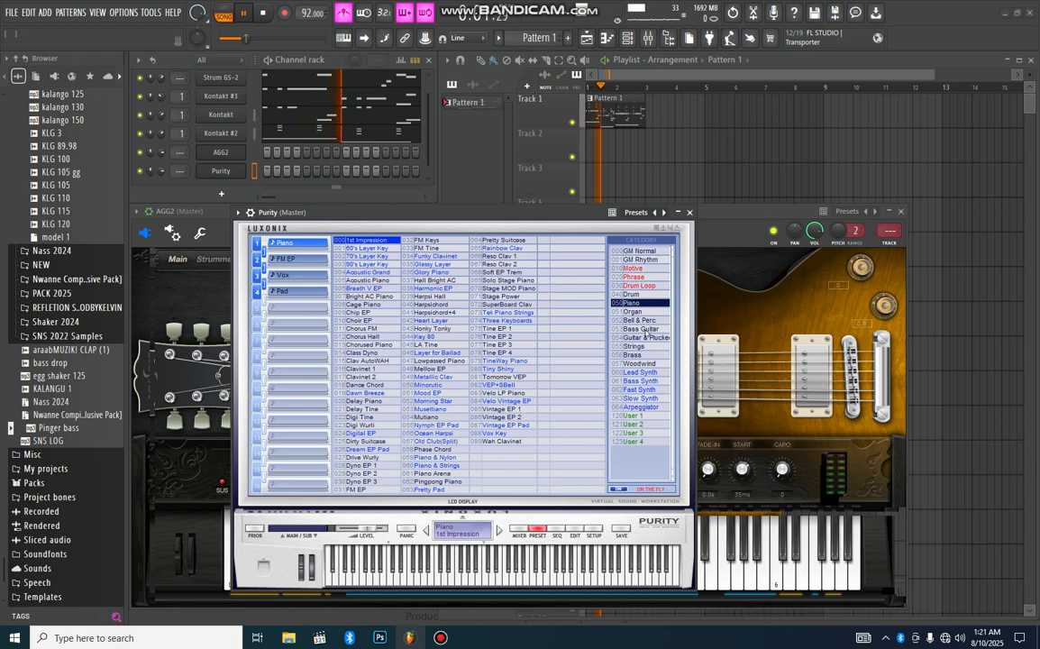
click(642, 329)
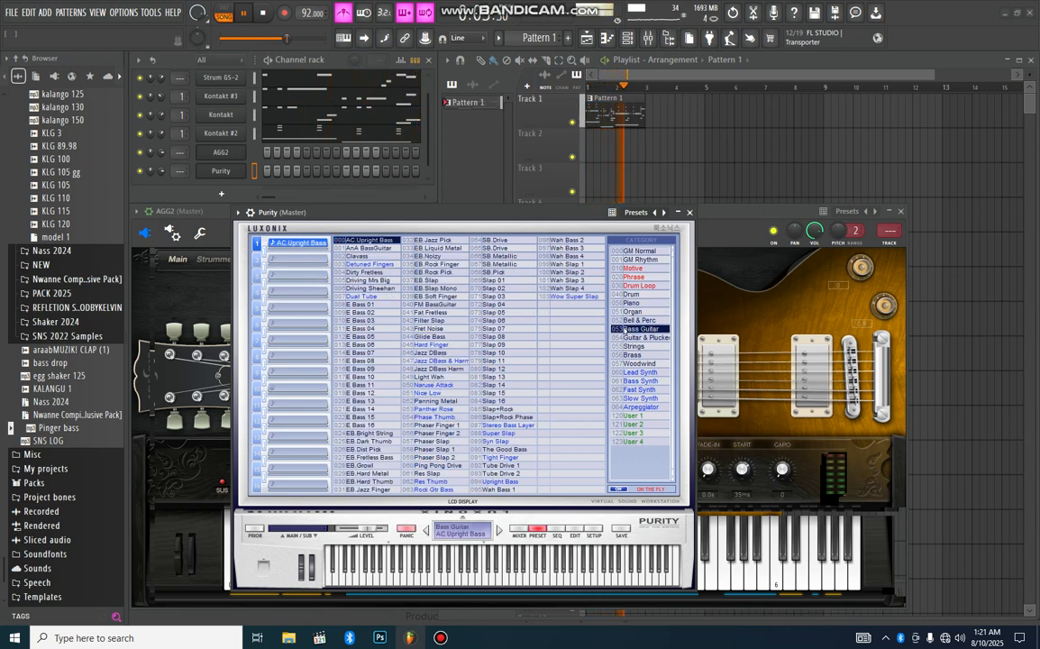
click(442, 337)
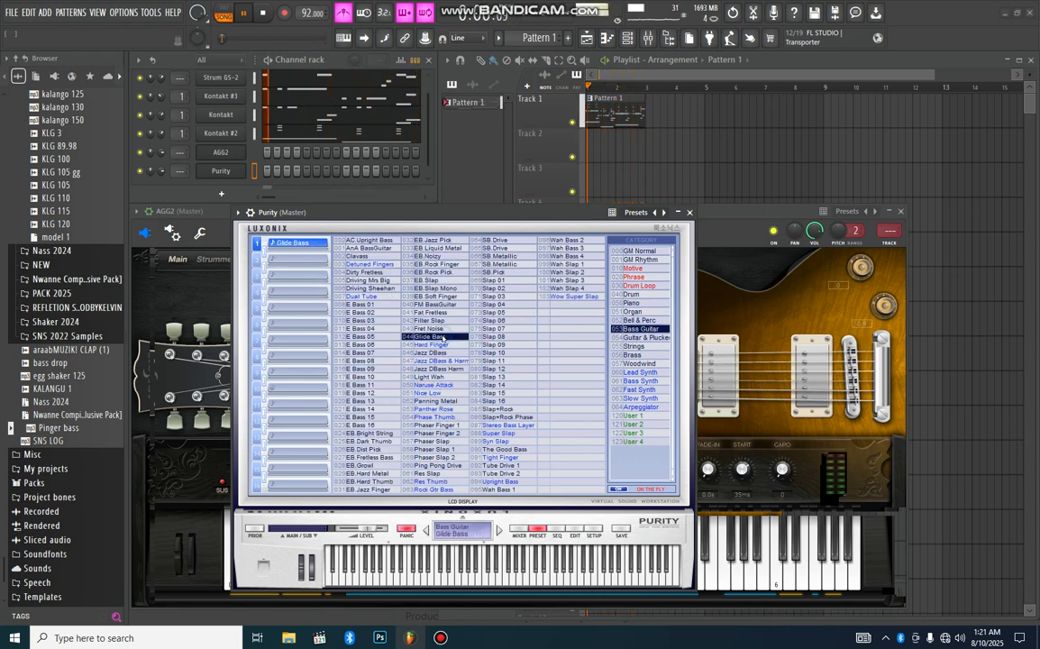
click(519, 532)
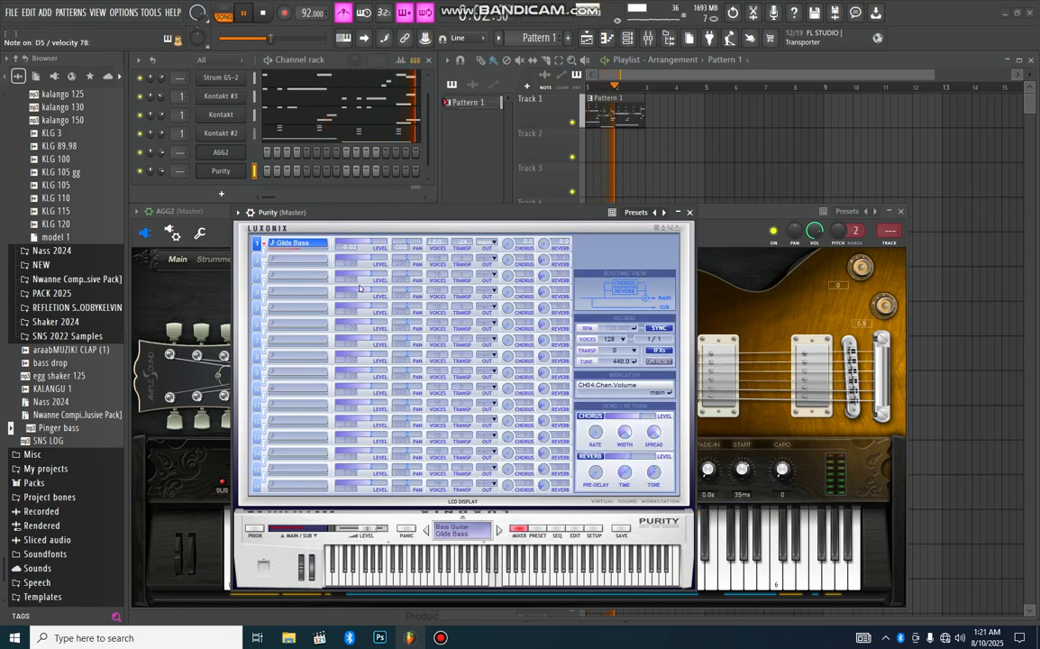
Close the Purity window, record a bass line on its channel and quantize the recorded notes
click(690, 213)
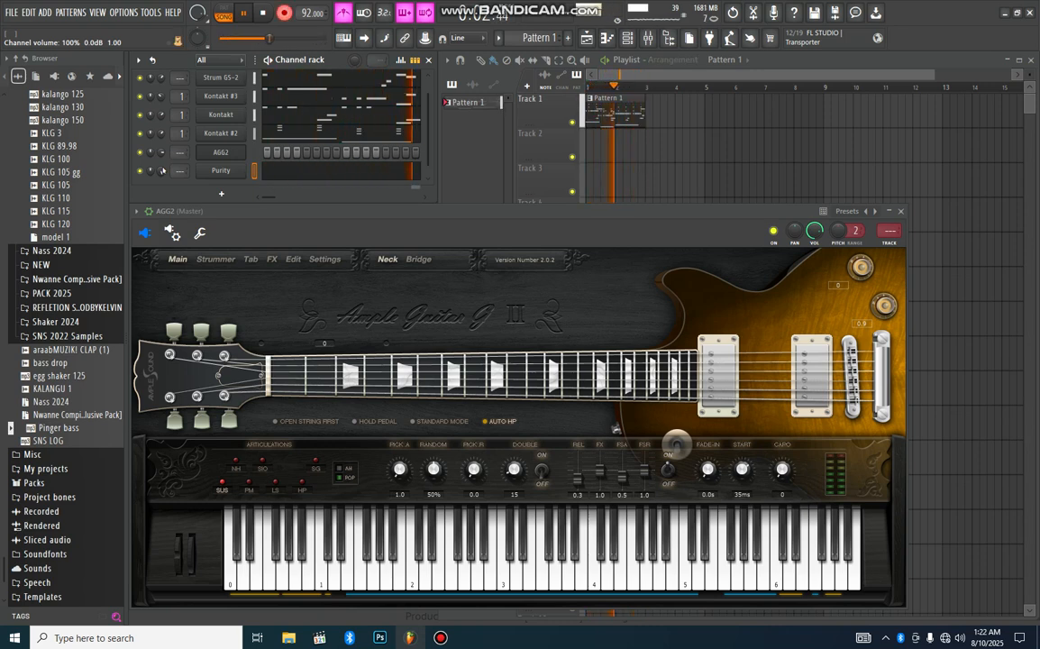
click(285, 15)
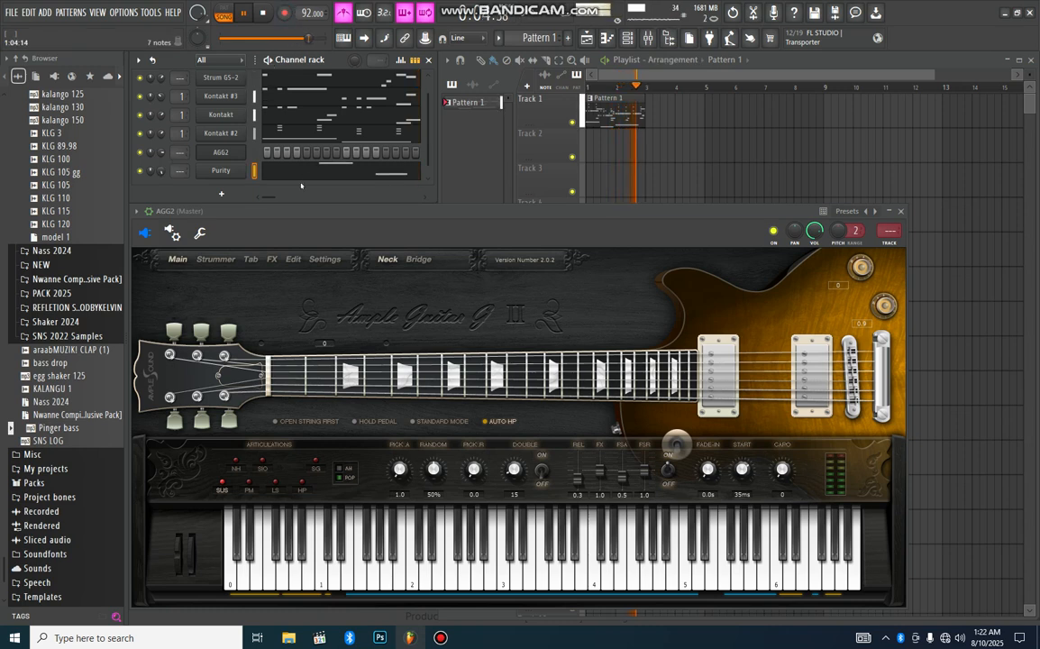
key(F7)
key(alt+q)
key(Return)
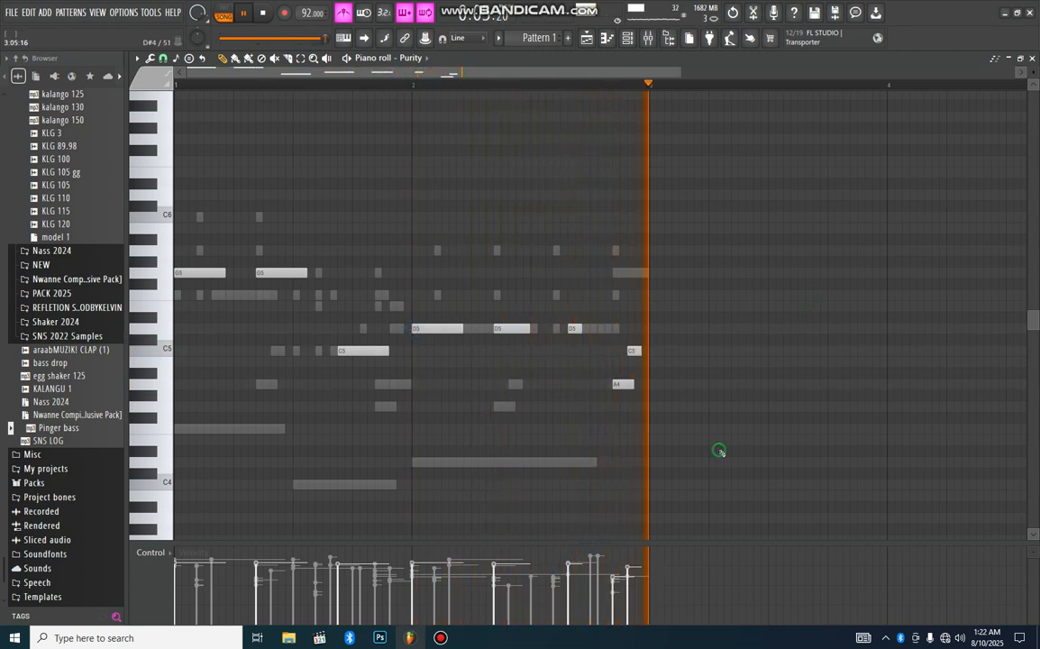
Lower and lengthen the first Purity note to F5, scale all note velocities to one even level and close the piano roll
drag(200, 273, 261, 296)
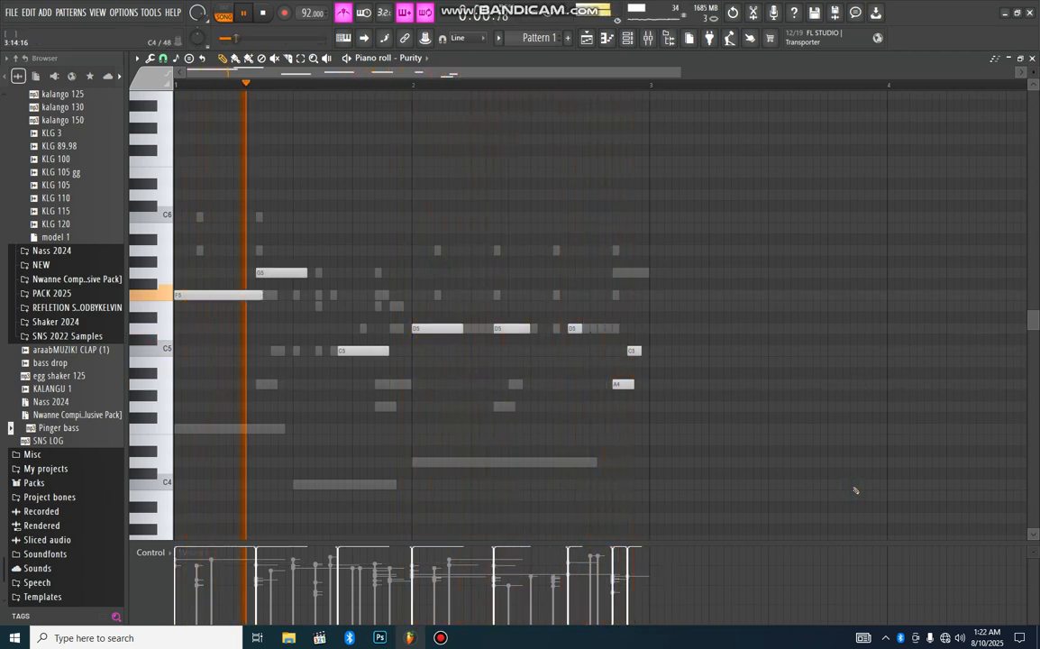
key(alt+x)
key(Return)
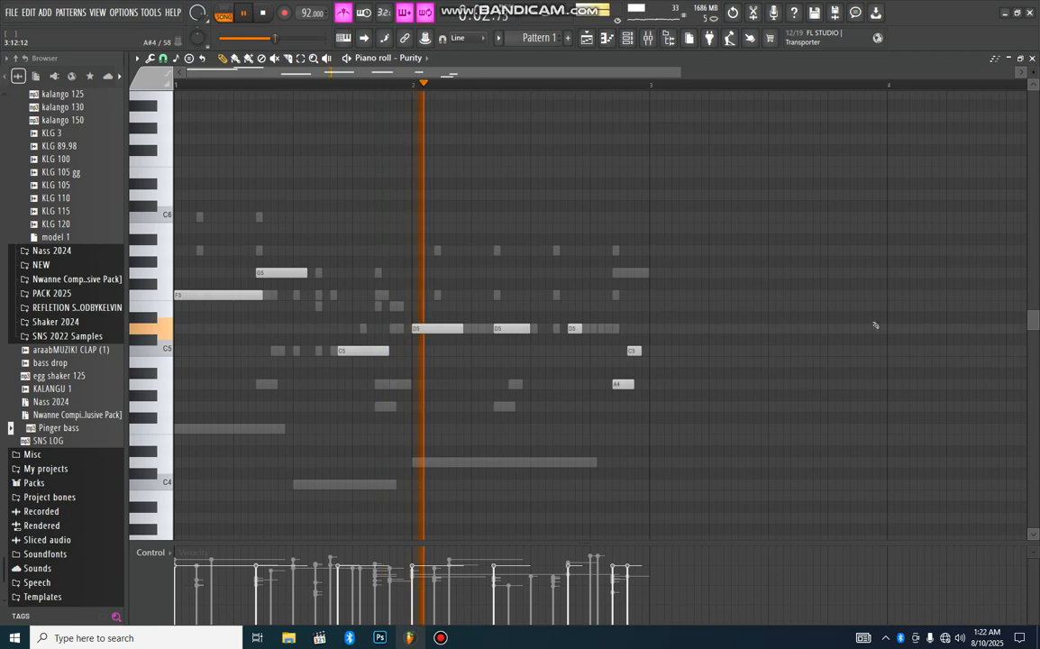
click(1031, 59)
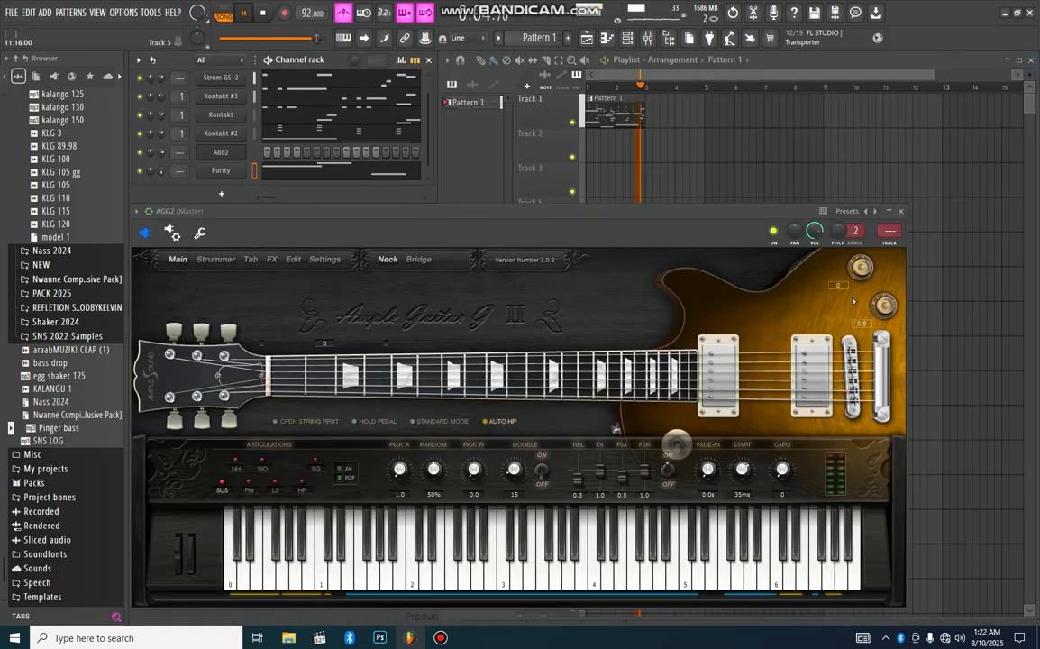
Switch the Ample Guitar G II pickup to Bridge and move the AGG2 channel to the top of the channel rack
drag(756, 214, 776, 200)
click(439, 246)
click(313, 61)
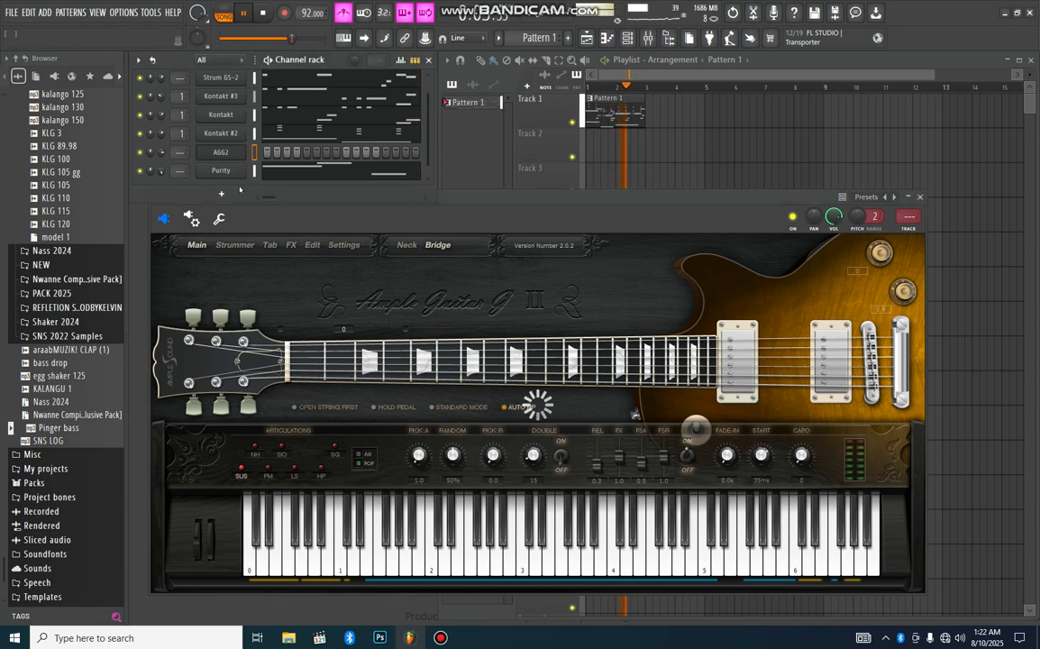
drag(230, 112, 240, 79)
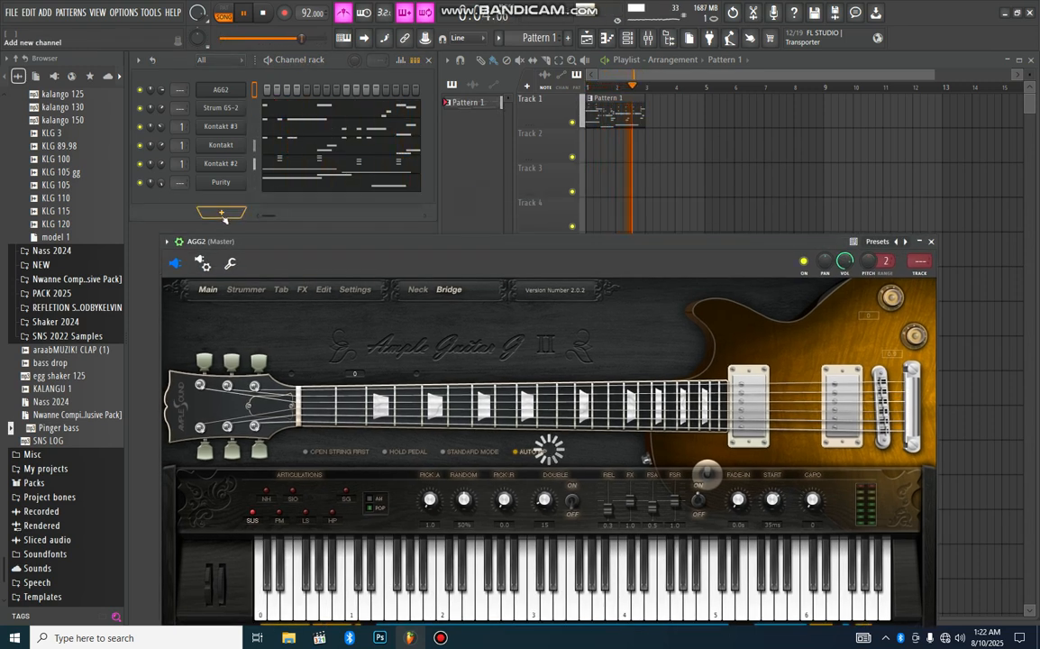
Add another Kontakt channel, load TC Electric Guitar from the Ilya Efimov TC Electric Guitar library and close the plugin window
click(221, 215)
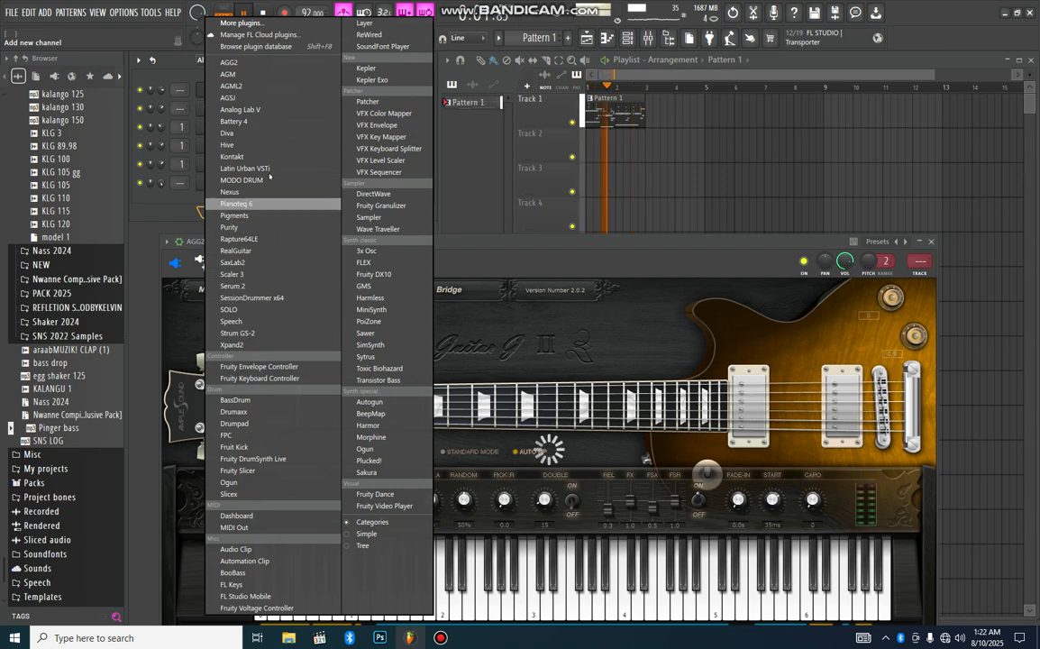
click(232, 155)
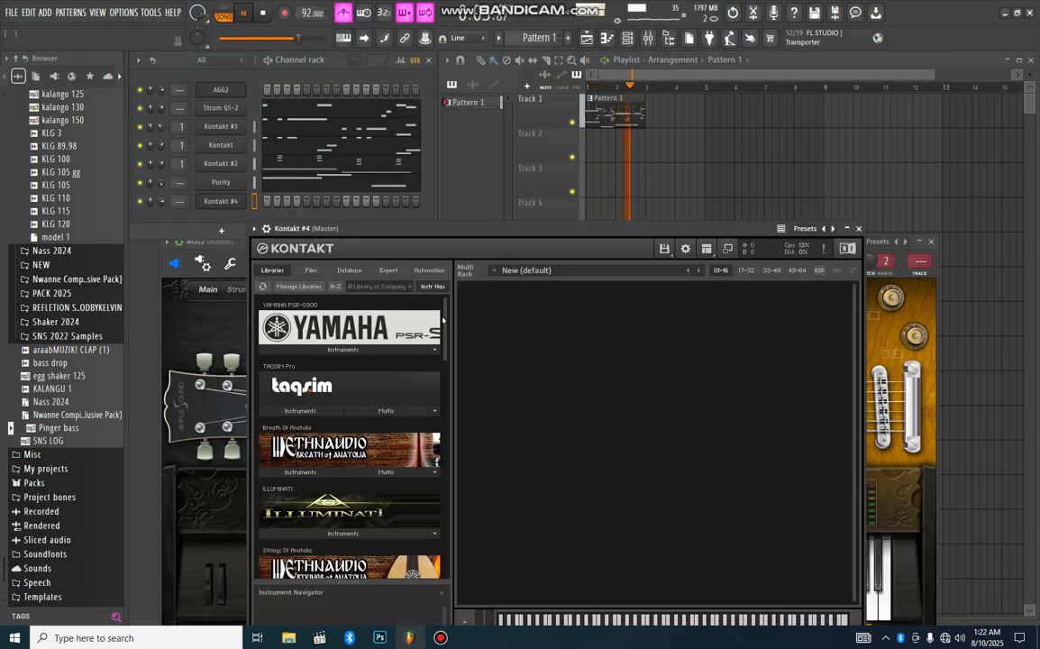
drag(441, 264, 444, 441)
scroll(382, 389, down, 3)
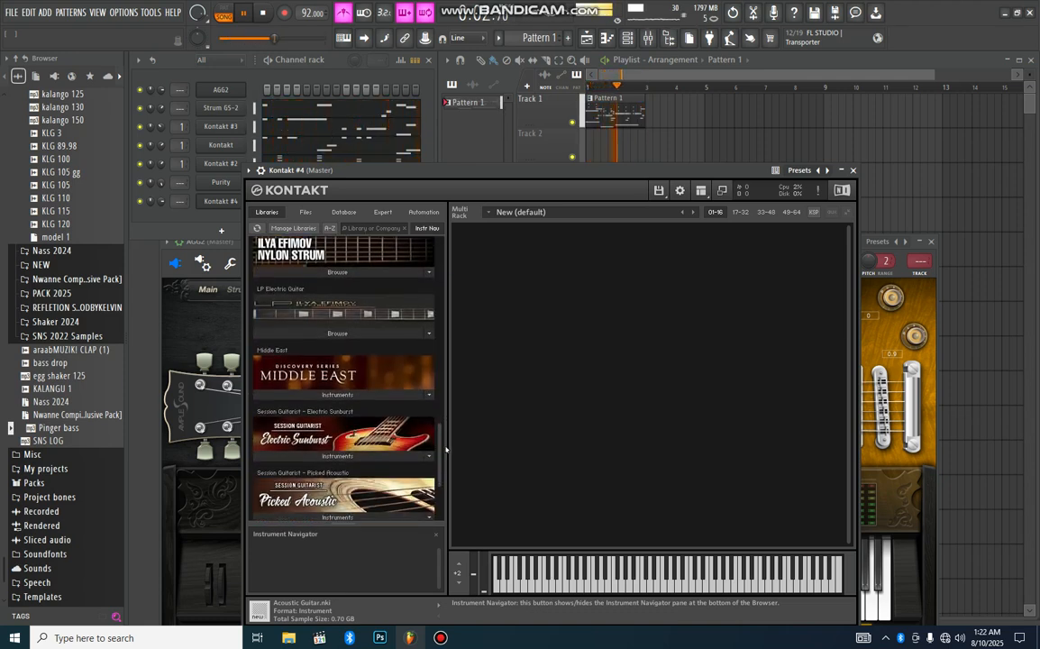
scroll(382, 390, up, 4)
click(341, 376)
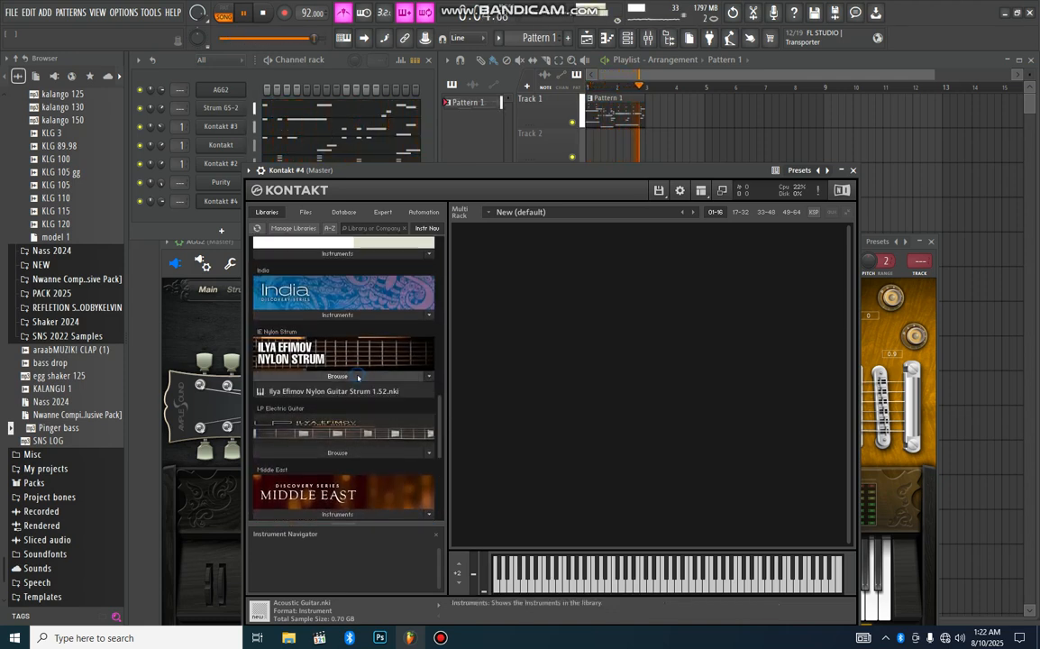
scroll(350, 374, up, 2)
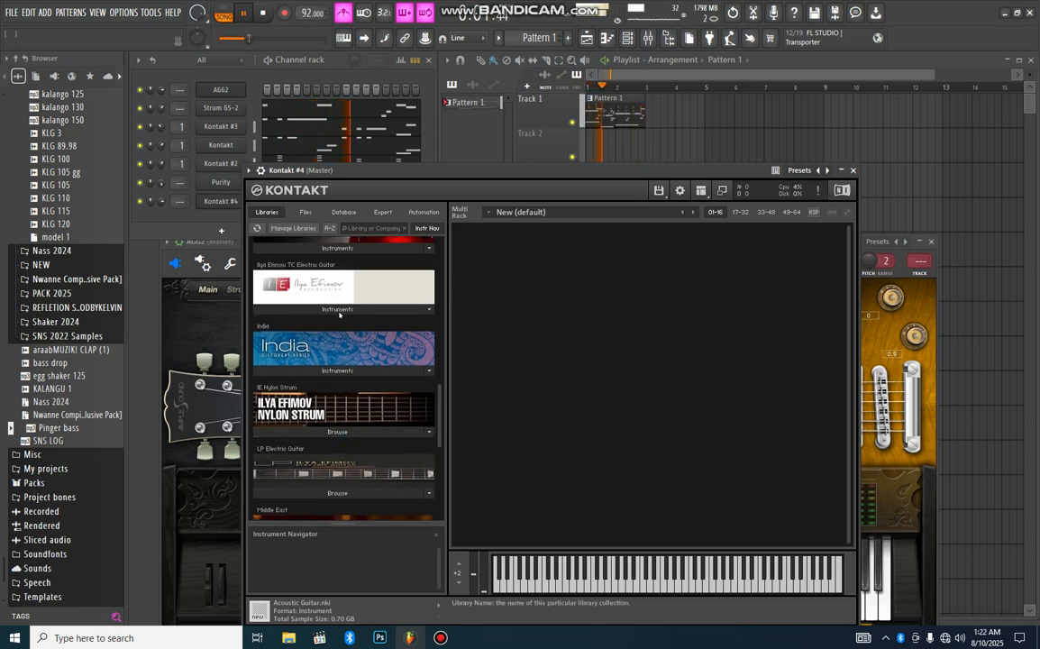
click(327, 310)
drag(311, 325, 612, 327)
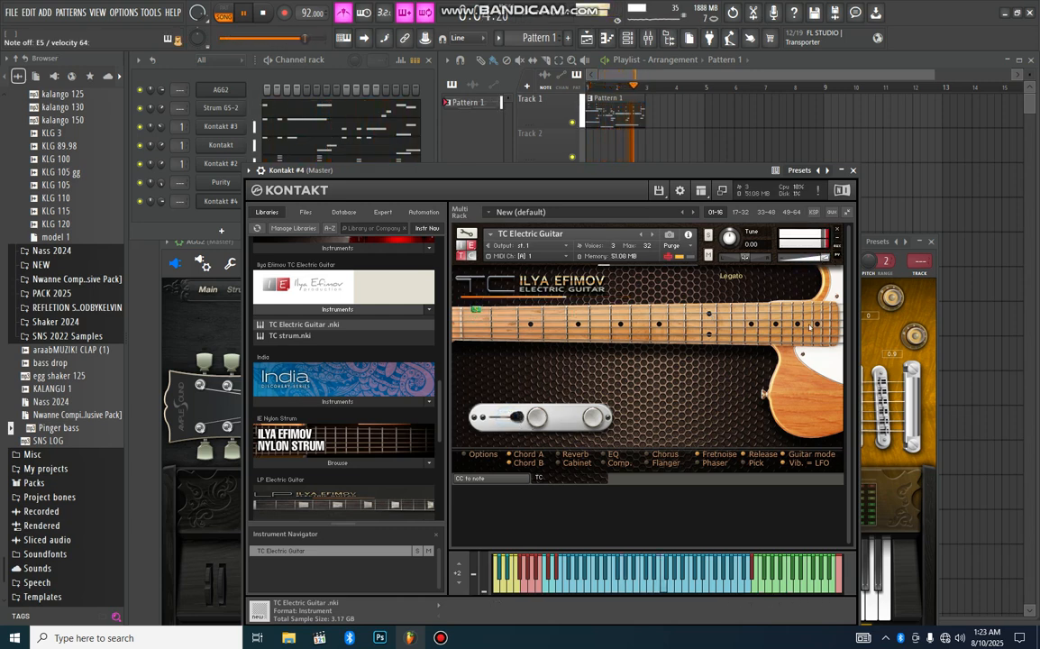
click(852, 170)
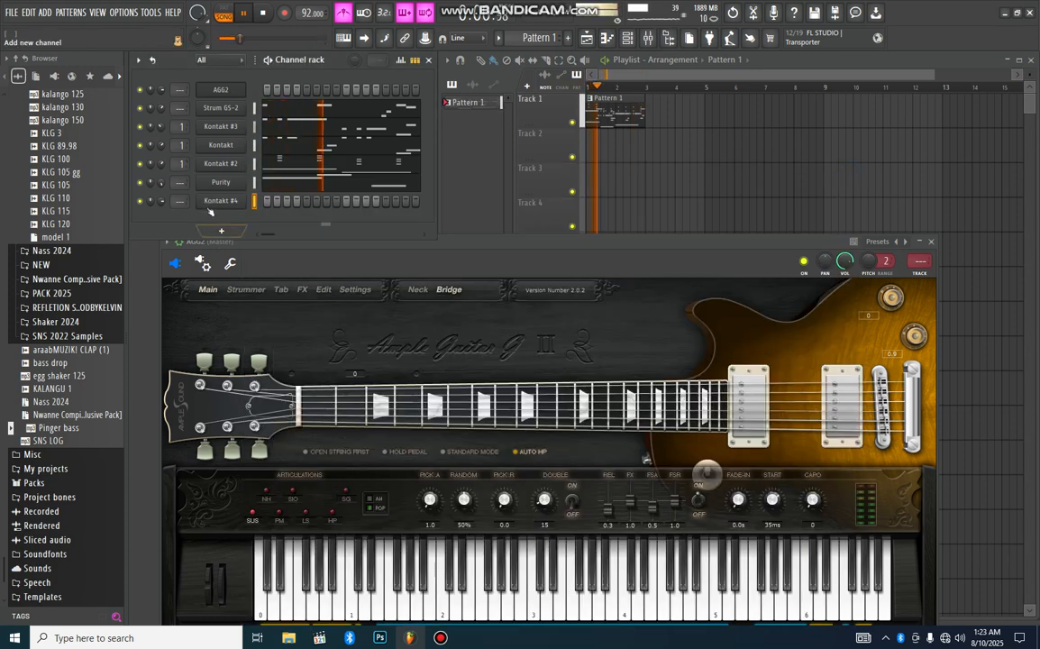
Move the Kontakt #4 channel to the top of the channel rack and route it to mixer track 6
scroll(222, 149, up, 6)
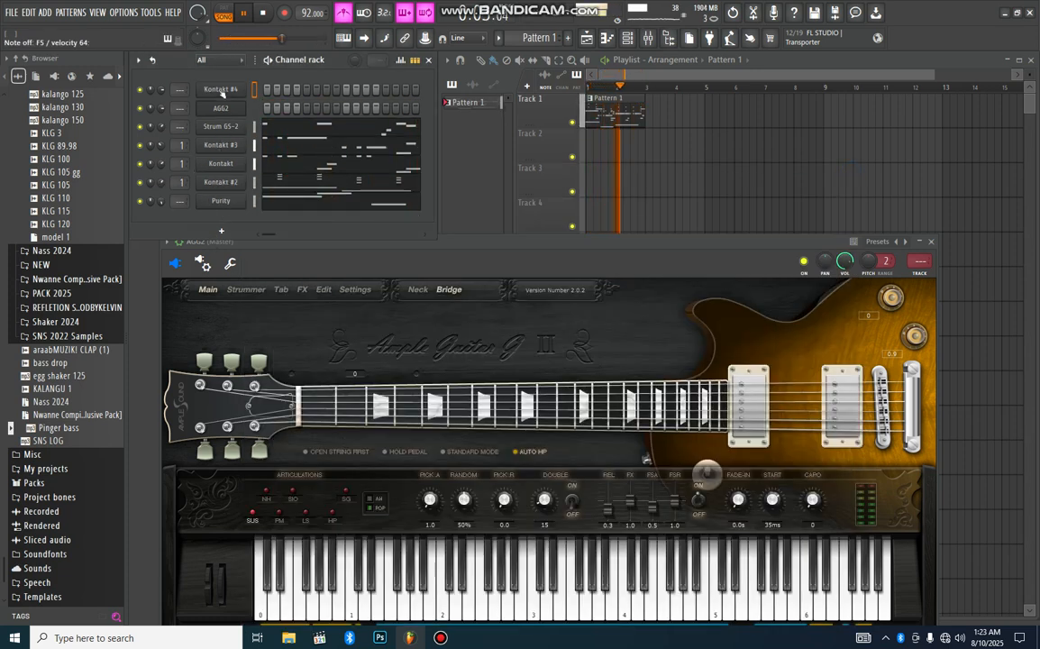
double_click(181, 89)
scroll(181, 89, up, 6)
Load Fruity Reeverb 2 in the first effect slot of Insert 6 and close the effect and mixer windows
click(731, 345)
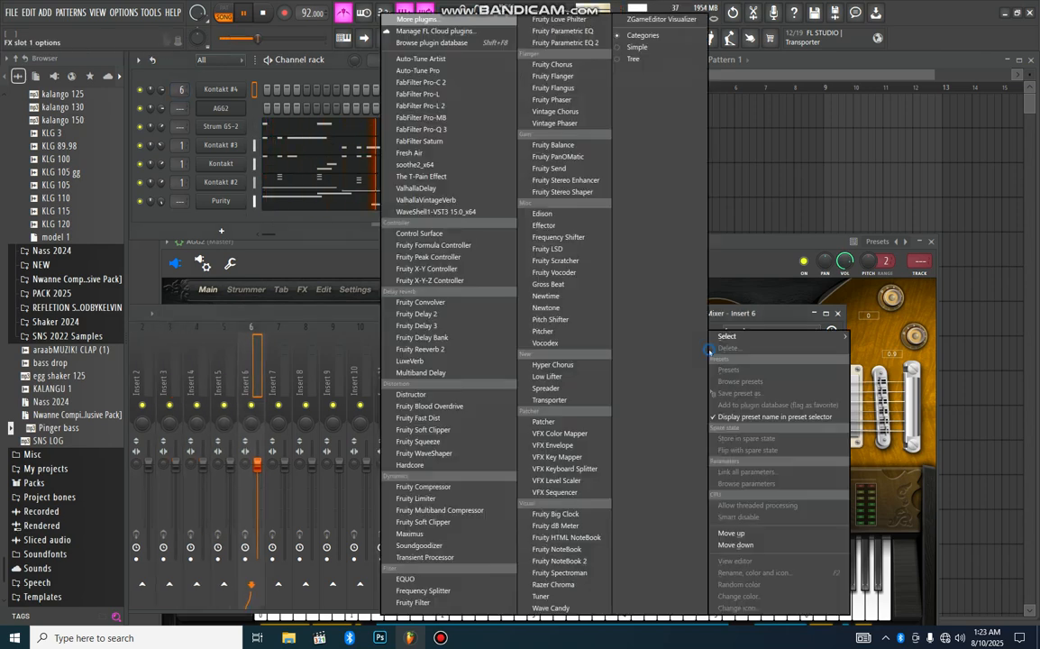
click(437, 349)
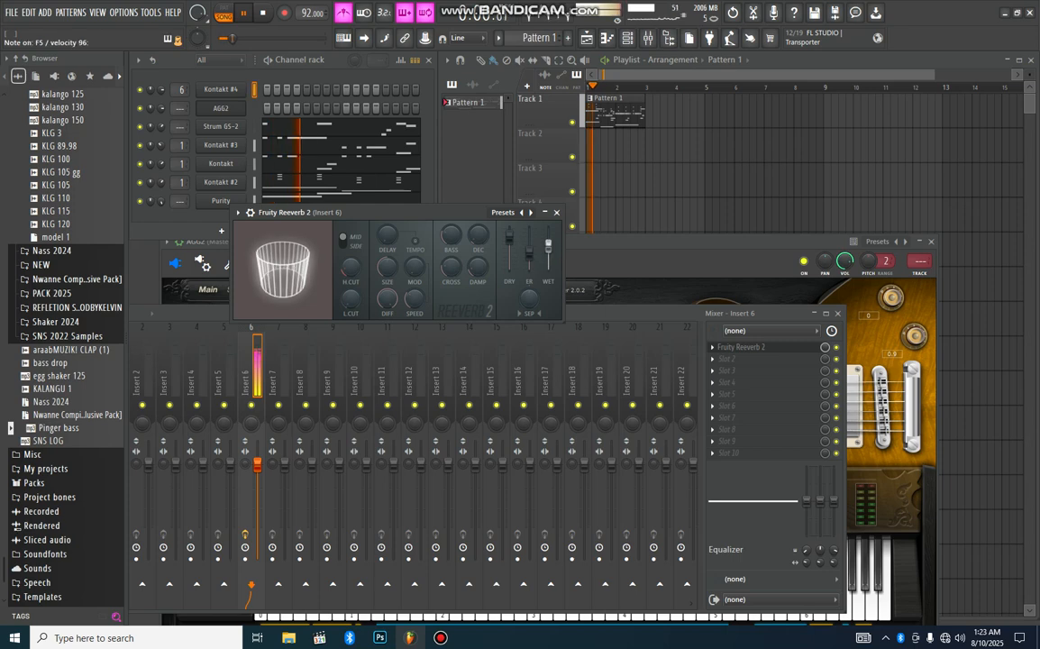
click(556, 212)
click(837, 312)
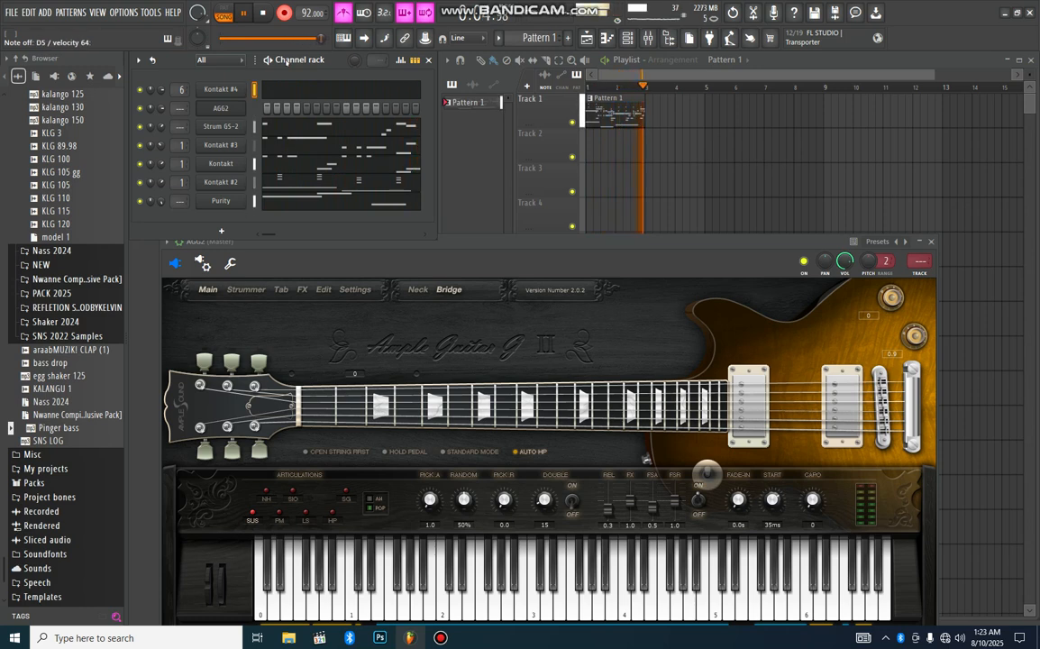
Finish recording the guitar melody on Kontakt #4, open its notes in the piano roll and quantize them
click(284, 14)
click(317, 89)
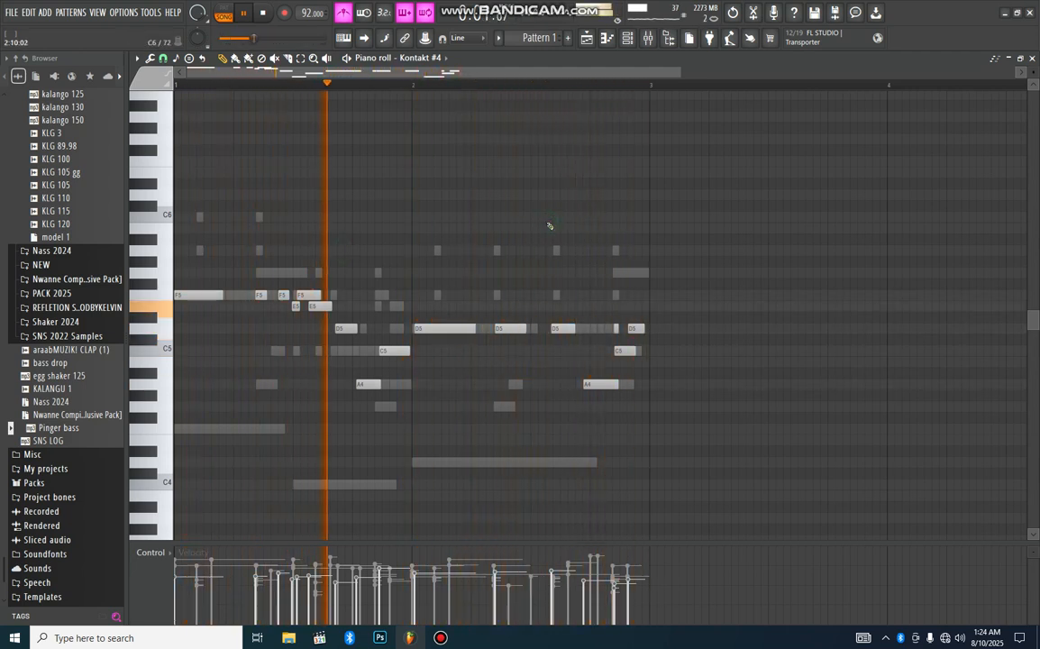
key(alt+q)
key(Return)
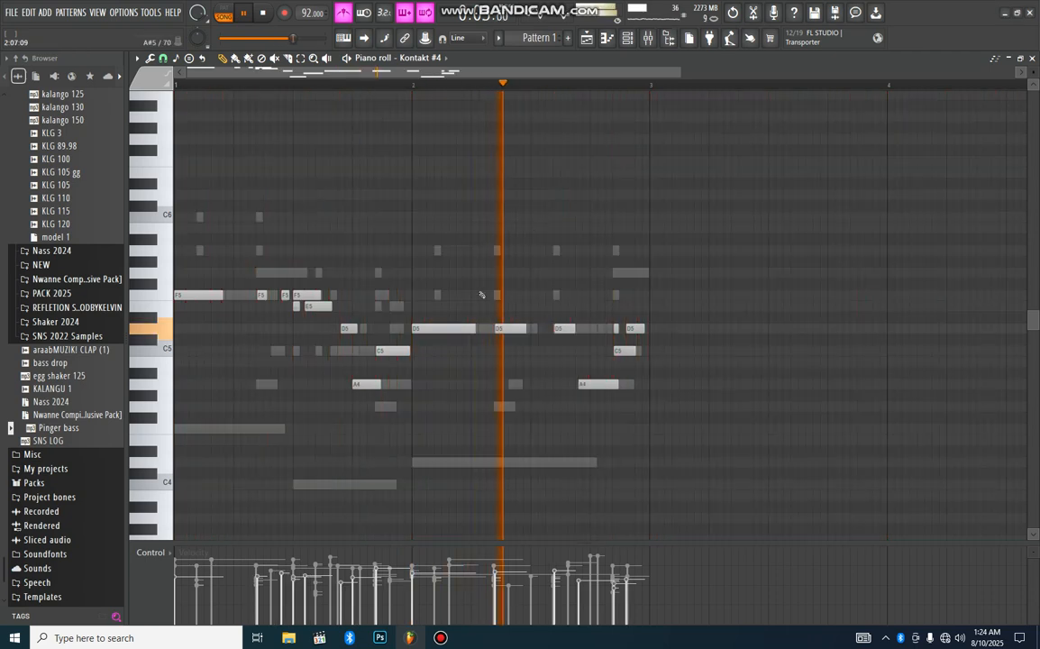
key(ctrl+q)
Shift the first D5 note slightly earlier, close the piano roll and move the AGG2 channel to the top of the channel rack
drag(349, 330, 342, 328)
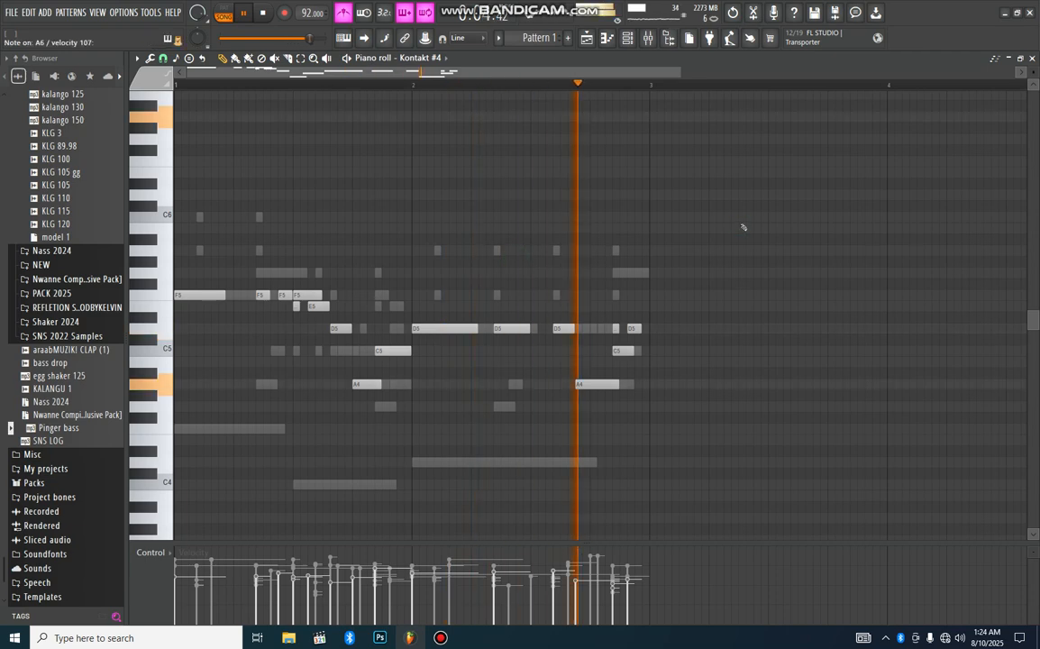
click(1031, 58)
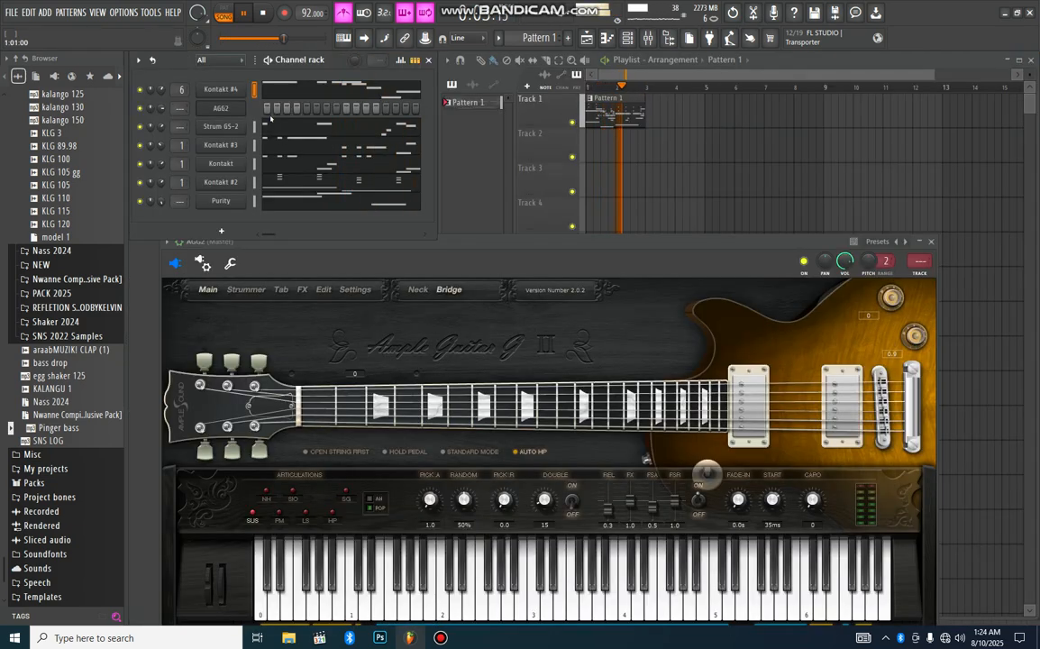
scroll(238, 113, up, 1)
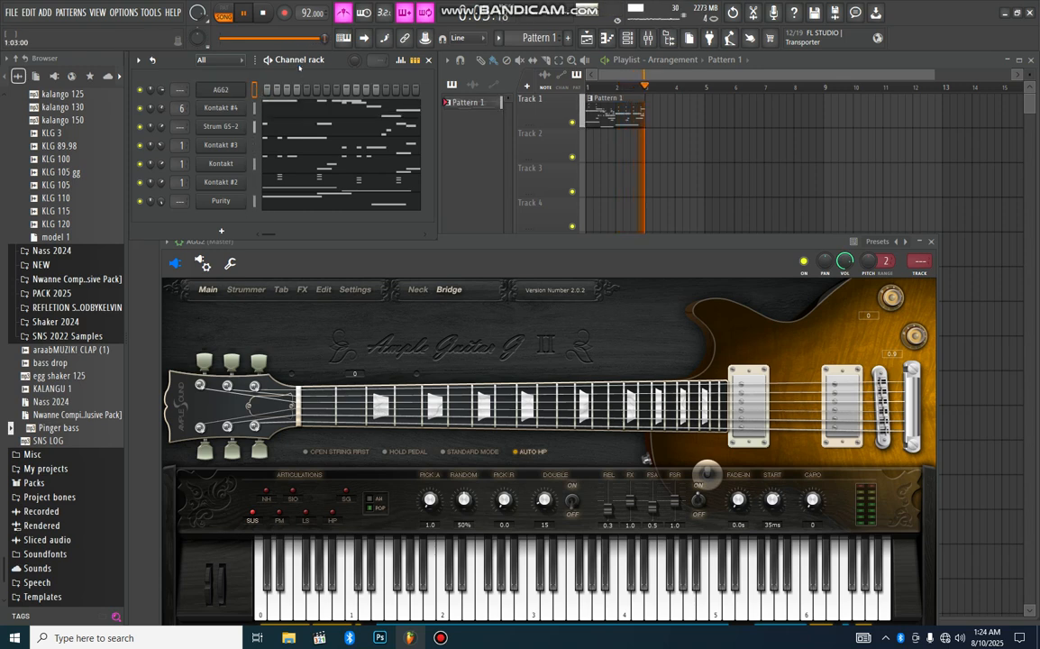